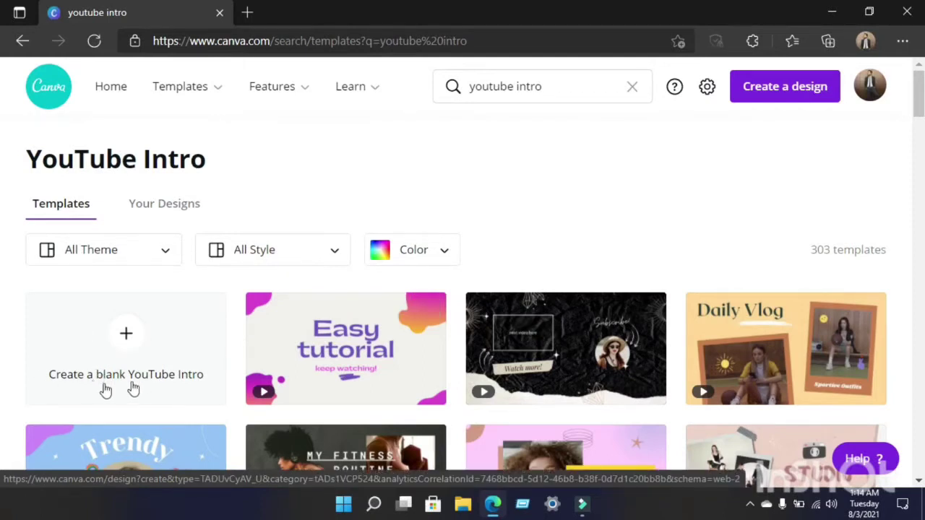
# Create a blank YouTube Intro design and search its elements for "travel background".
pyautogui.click(130, 348)
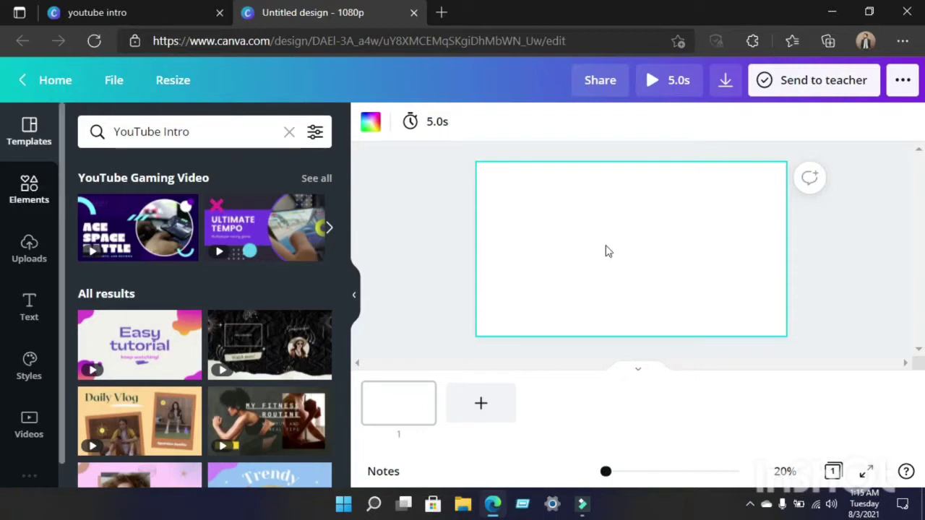
pyautogui.click(34, 192)
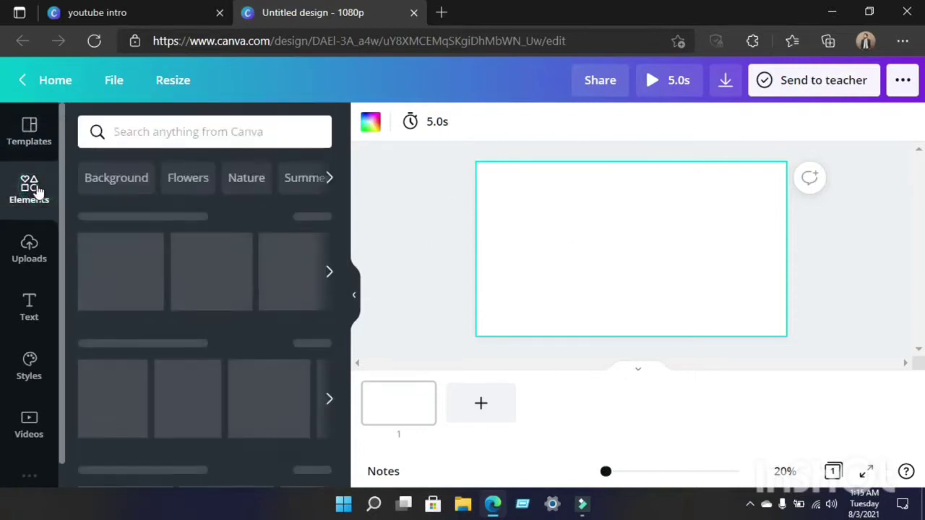
pyautogui.click(181, 133)
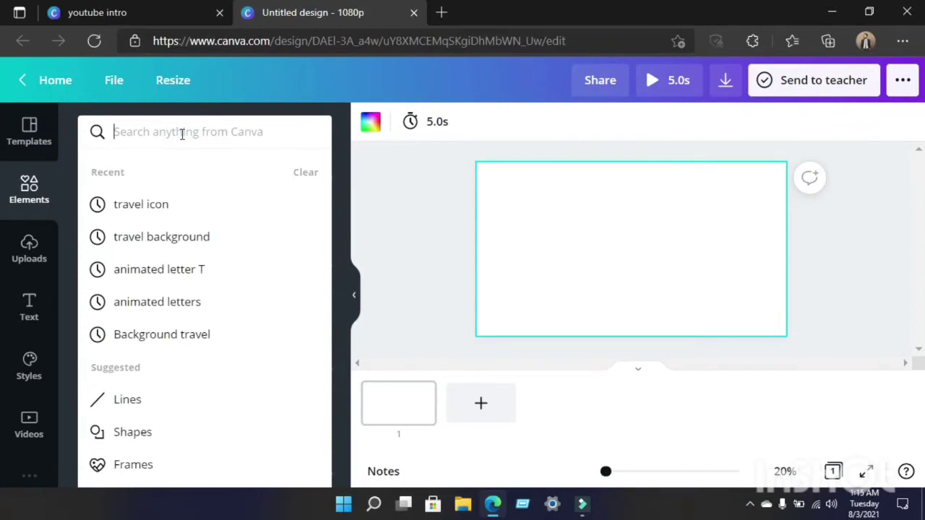
pyautogui.write('trave')
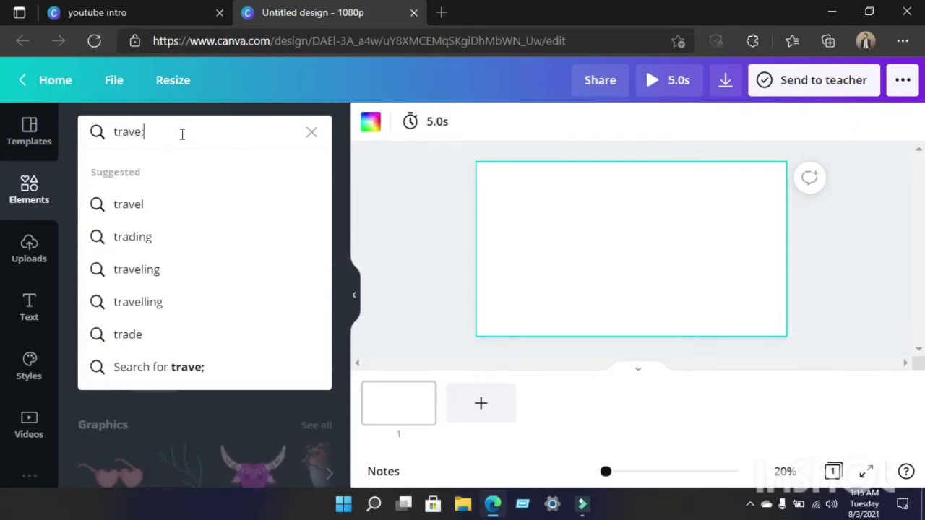
pyautogui.write('l back')
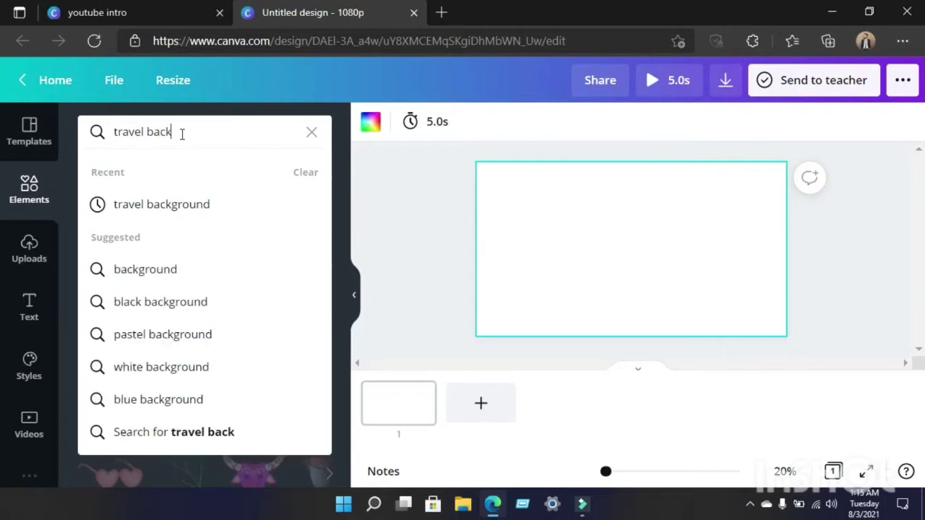
pyautogui.write('ground')
pyautogui.press('Return')
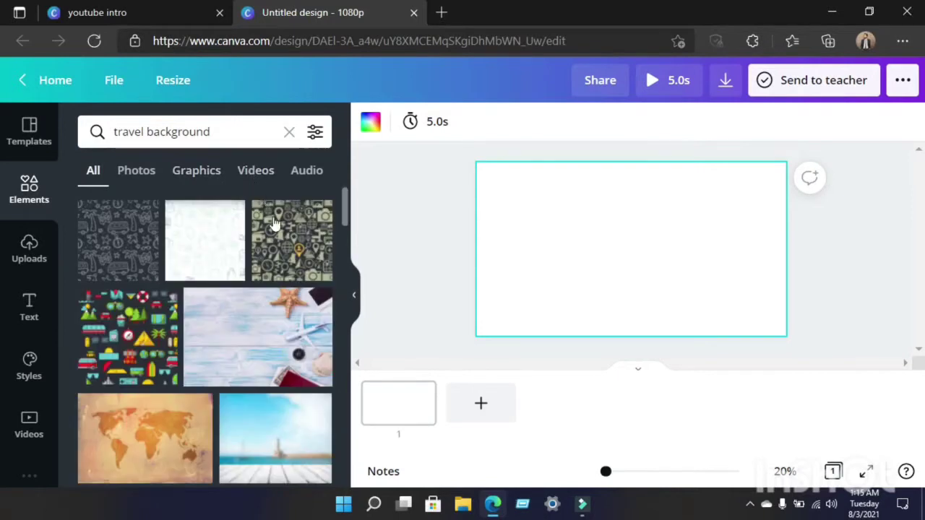
# Find the photo of blue sky above a hazy horizon among the travel backgrounds and add it to the page.
pyautogui.scroll(-10, 217, 271)
pyautogui.scroll(-3, 215, 271)
pyautogui.scroll(2, 212, 270)
pyautogui.scroll(2, 223, 296)
pyautogui.scroll(-10, 270, 327)
pyautogui.scroll(-12, 271, 327)
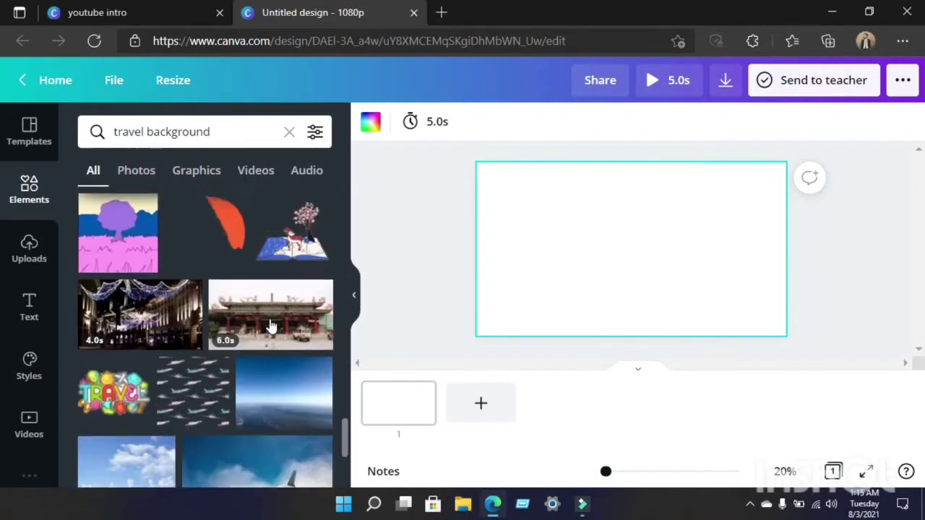
pyautogui.scroll(-3, 271, 327)
pyautogui.scroll(-2, 271, 327)
pyautogui.scroll(3, 271, 327)
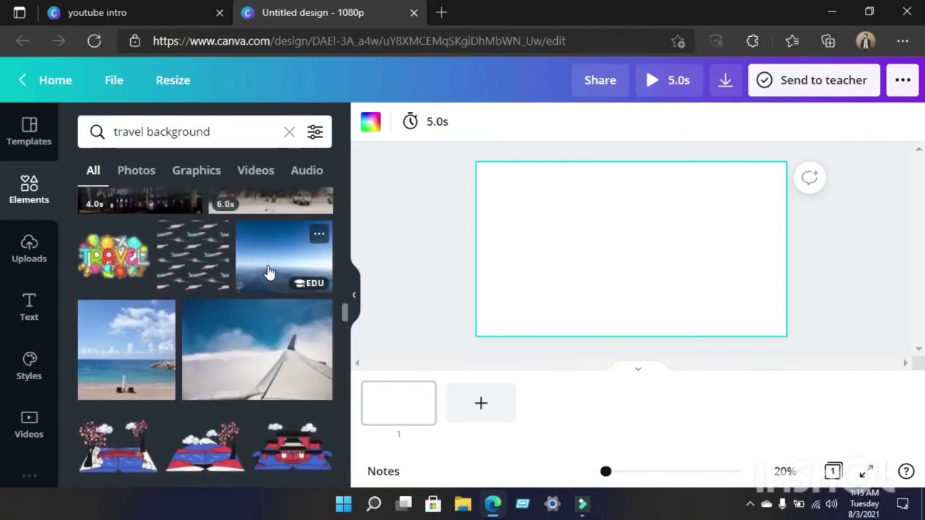
pyautogui.click(268, 273)
# Align the sky photo with the page's upper-left corner and stretch it to cover the whole page.
pyautogui.moveTo(540, 250); pyautogui.dragTo(475, 247)
pyautogui.moveTo(602, 177); pyautogui.dragTo(603, 162)
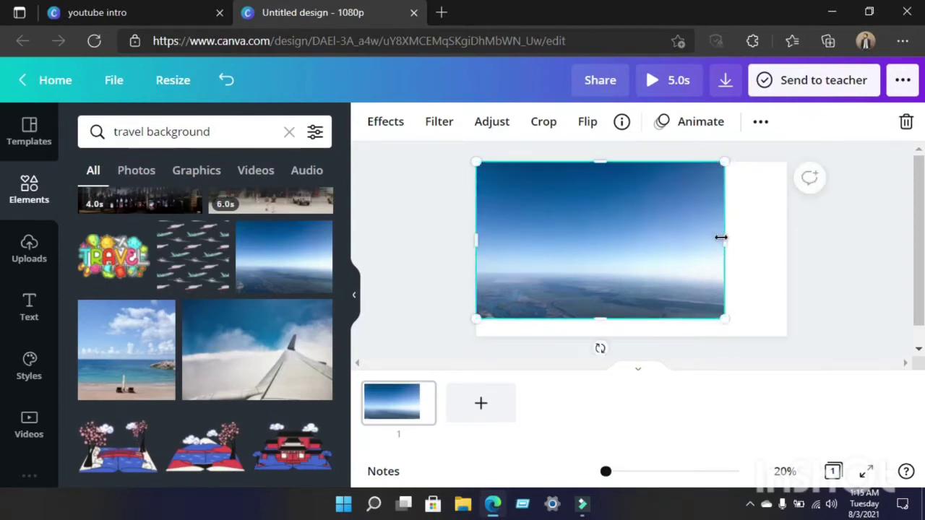
pyautogui.moveTo(732, 242); pyautogui.dragTo(787, 241)
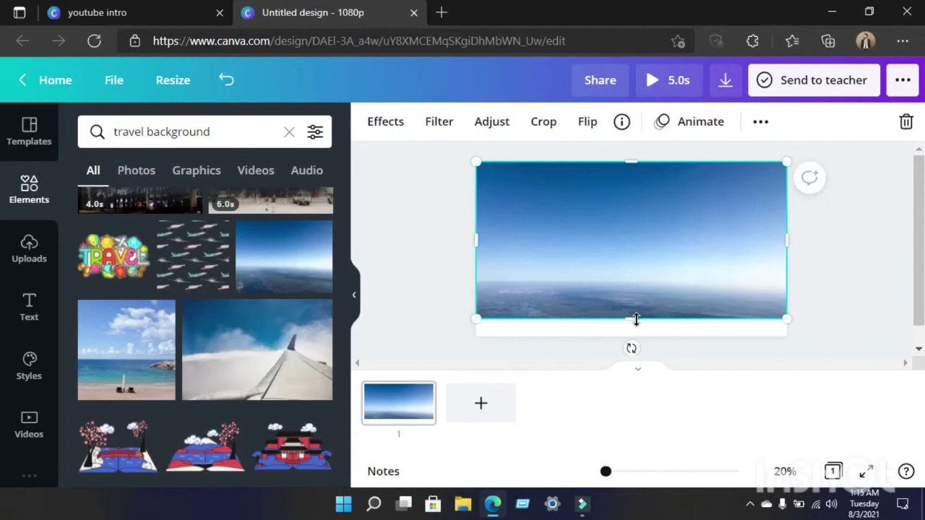
pyautogui.moveTo(631, 323); pyautogui.dragTo(633, 335)
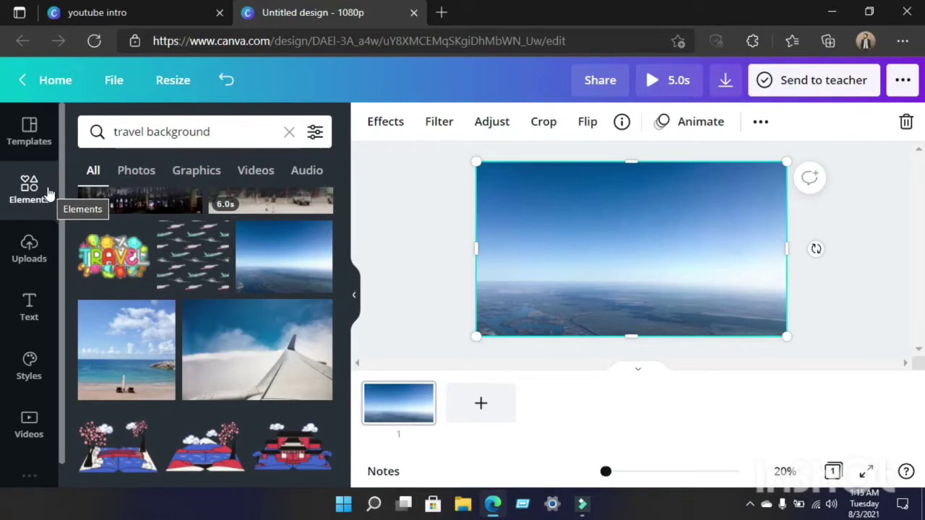
# Search the elements for "travel icon".
pyautogui.click(231, 131)
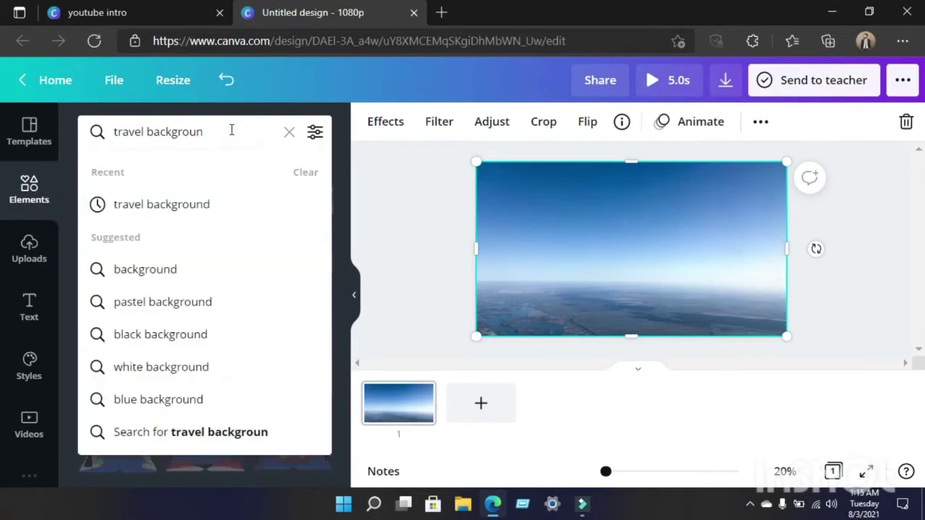
pyautogui.press('BackSpace')
pyautogui.write('icon')
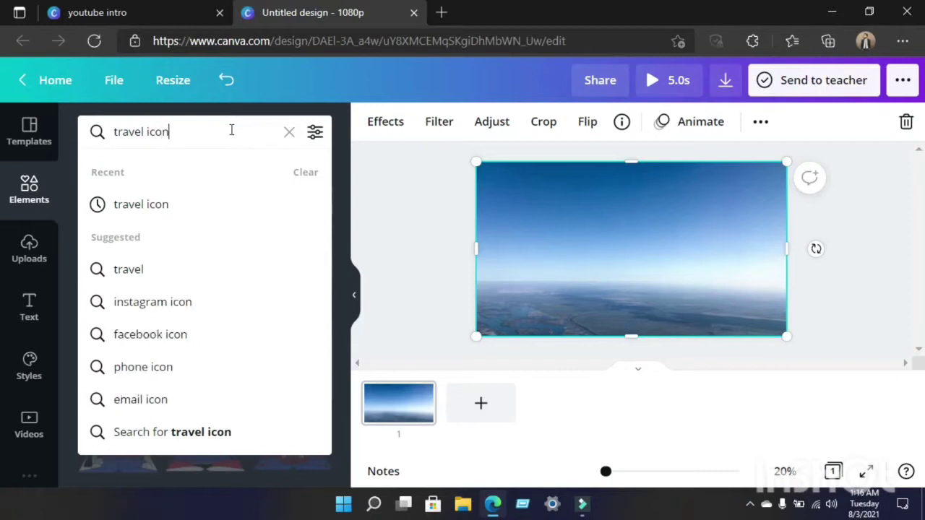
pyautogui.press('Return')
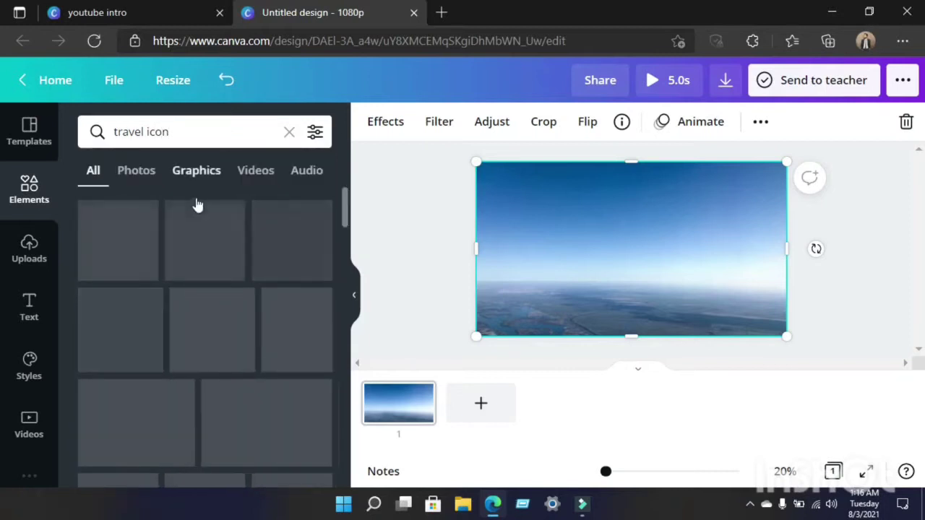
# Add the green globe-and-airplane icon, shrink it slightly and place it in the page's upper-right corner.
pyautogui.scroll(-3, 210, 239)
pyautogui.scroll(3, 206, 310)
pyautogui.scroll(-3, 210, 334)
pyautogui.scroll(-3, 210, 335)
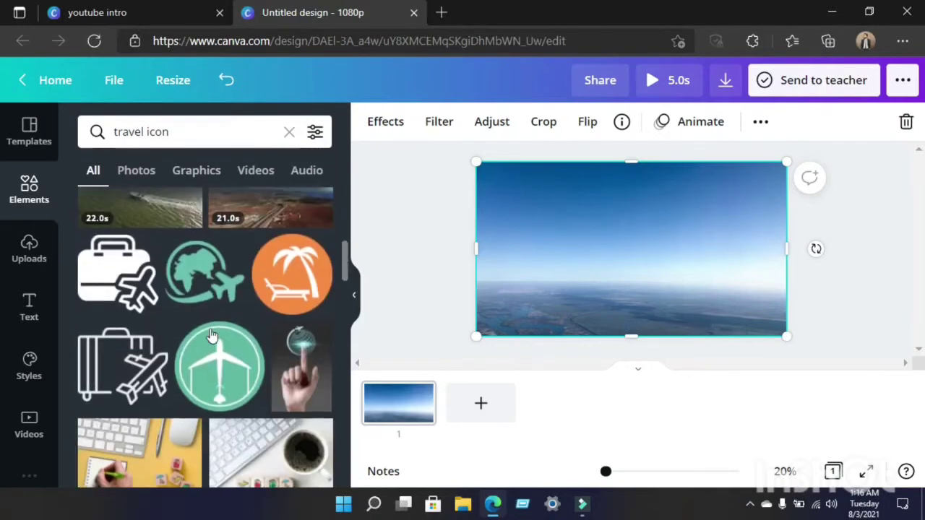
pyautogui.click(194, 287)
pyautogui.moveTo(635, 240); pyautogui.dragTo(726, 197)
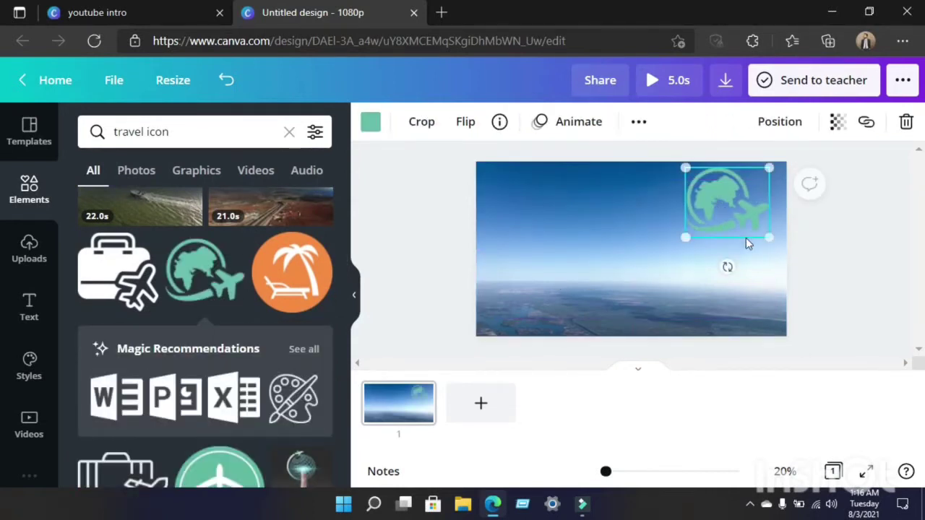
pyautogui.moveTo(768, 237); pyautogui.dragTo(763, 231)
pyautogui.moveTo(726, 197); pyautogui.dragTo(735, 203)
pyautogui.click(886, 249)
# Recolor the globe-and-airplane icon with the dark navy from The Deep Blue palette.
pyautogui.click(746, 200)
pyautogui.click(369, 123)
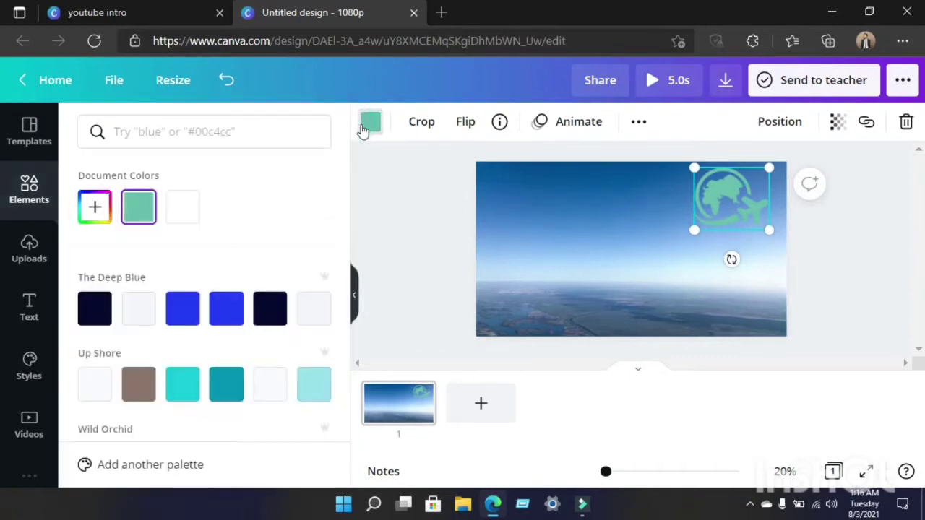
pyautogui.click(274, 311)
pyautogui.click(875, 257)
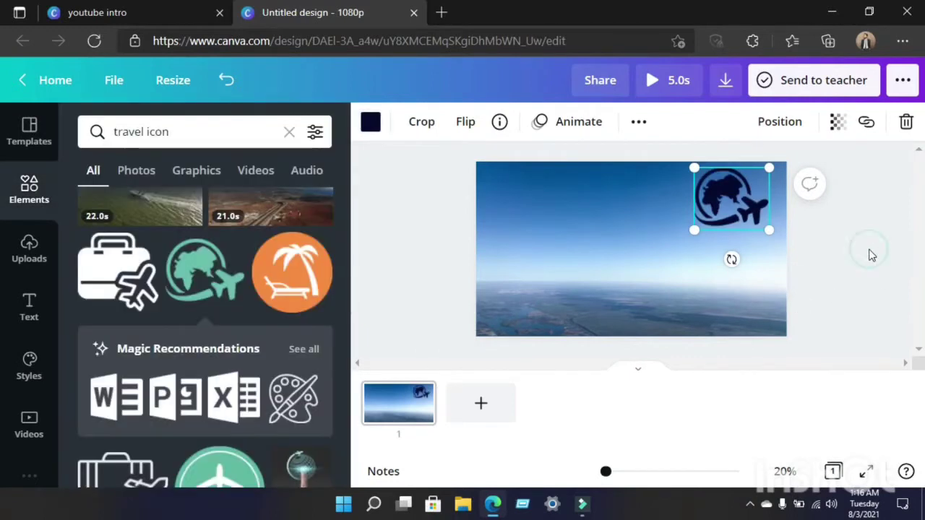
pyautogui.click(871, 249)
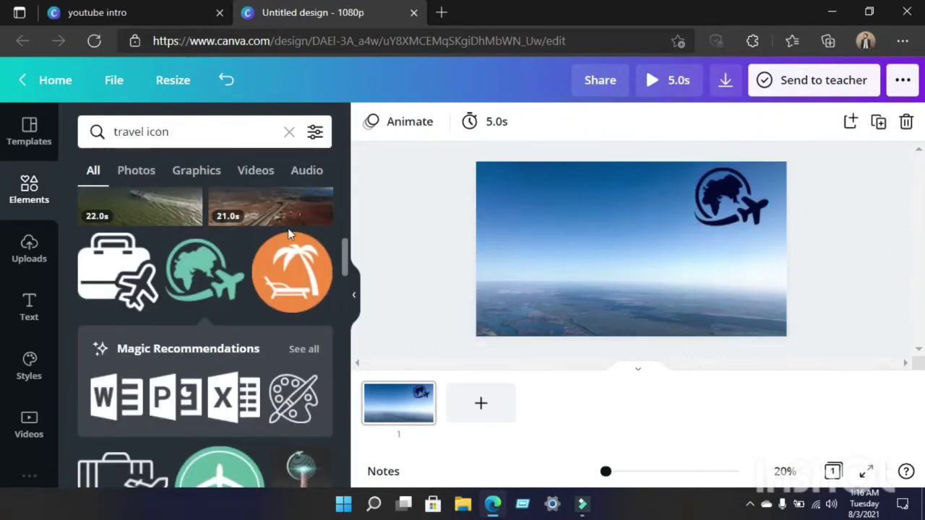
# Search the video library for "nature".
pyautogui.click(28, 426)
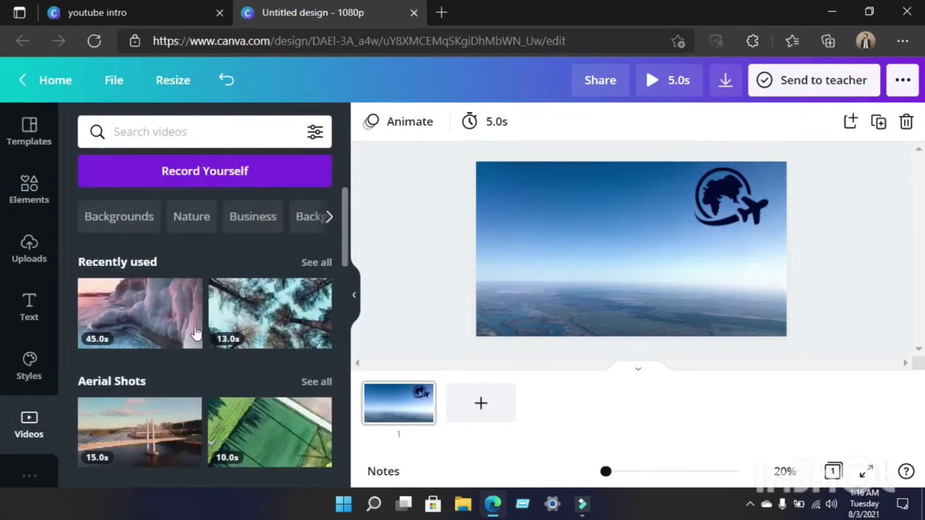
pyautogui.write('tra')
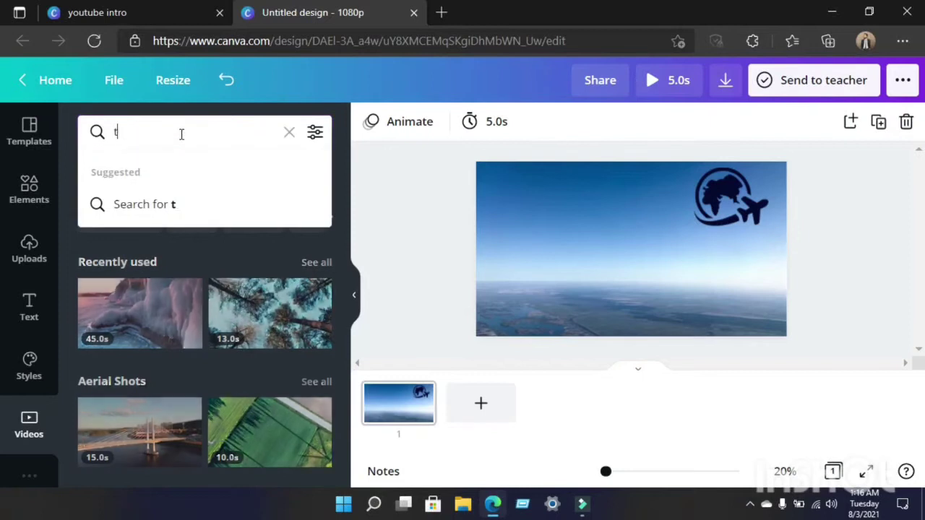
pyautogui.press('BackSpace')
pyautogui.press('BackSpace')
pyautogui.press('BackSpace')
pyautogui.write('na')
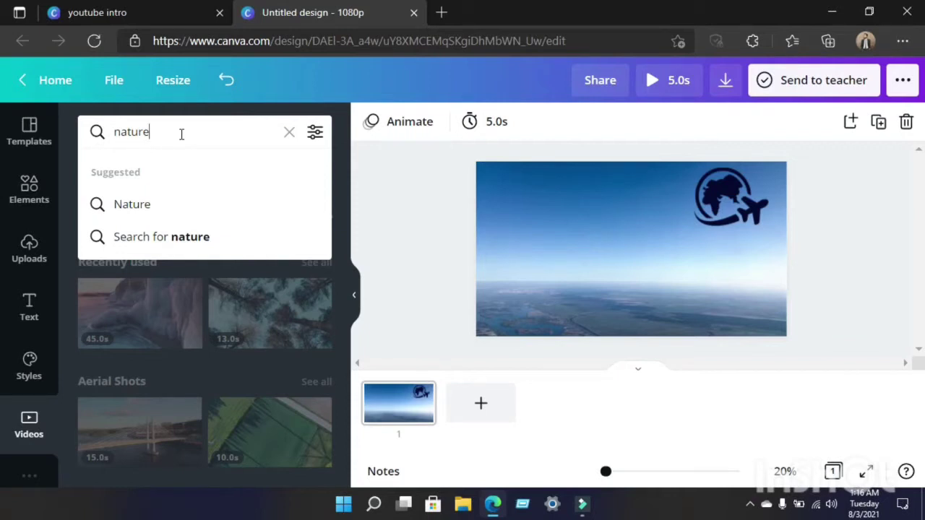
pyautogui.write('ture')
pyautogui.press('Return')
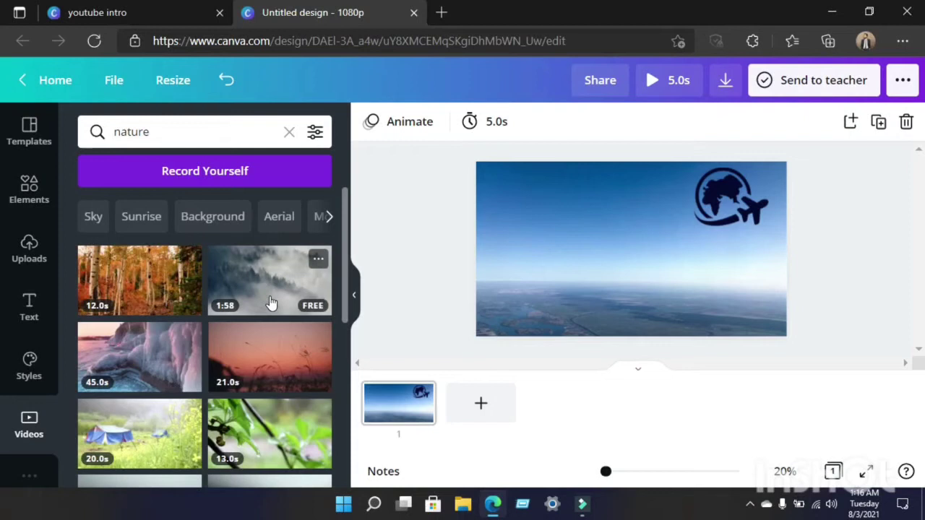
# Browse the nature clips and add the 45.0s video of the icy pink shoreline to the page.
pyautogui.scroll(-2, 271, 303)
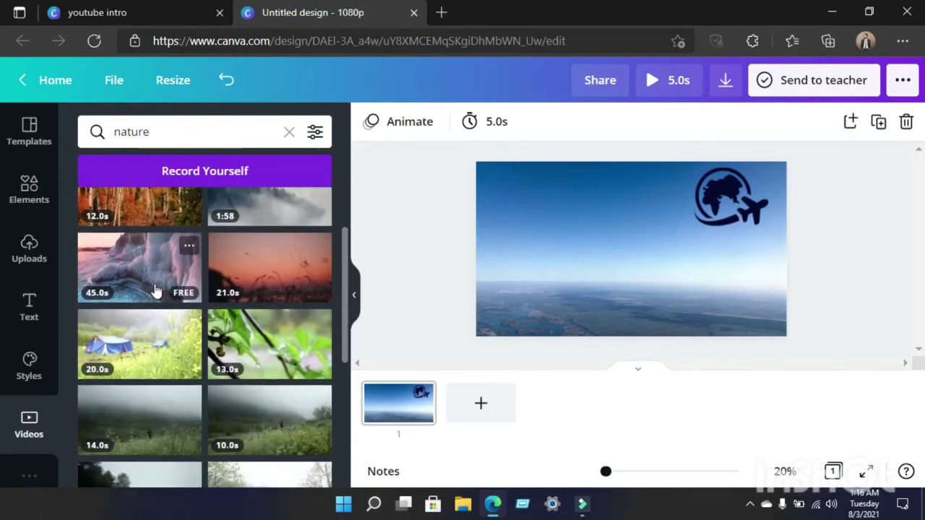
pyautogui.scroll(-6, 155, 289)
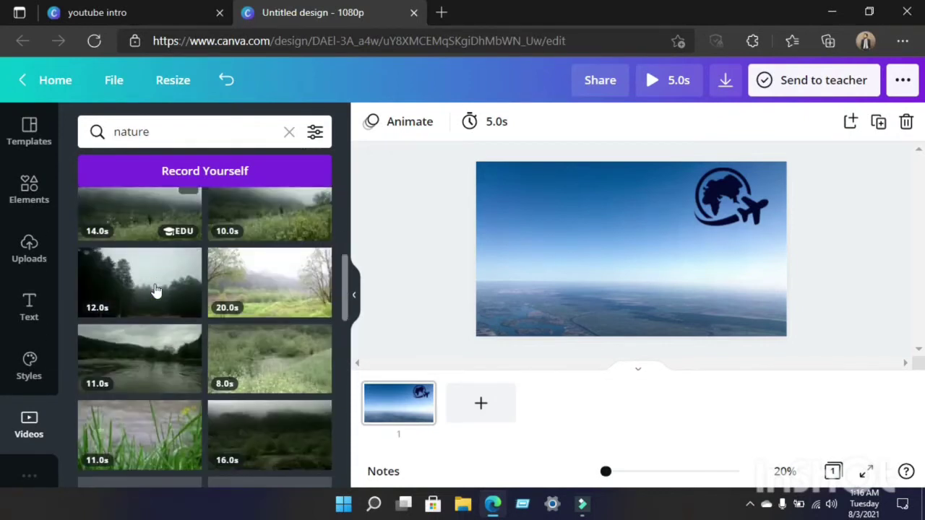
pyautogui.scroll(-10, 155, 289)
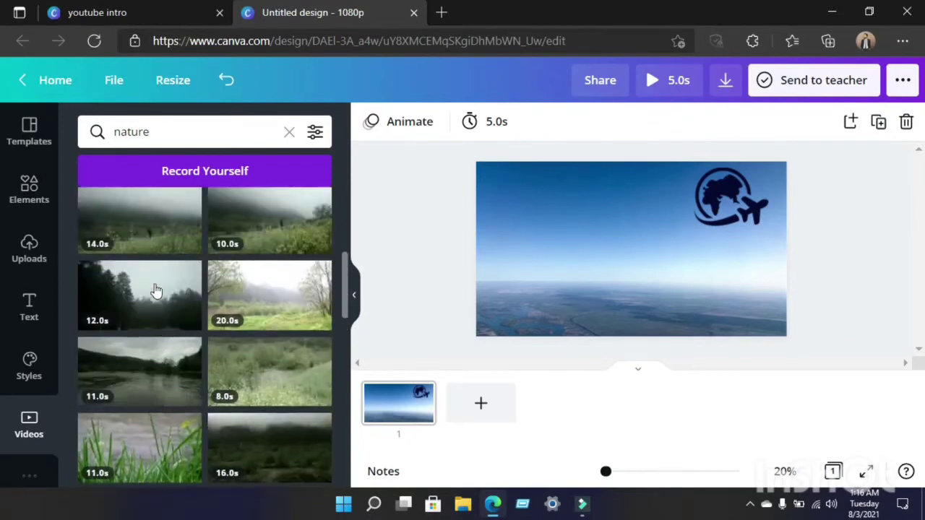
pyautogui.scroll(2, 152, 304)
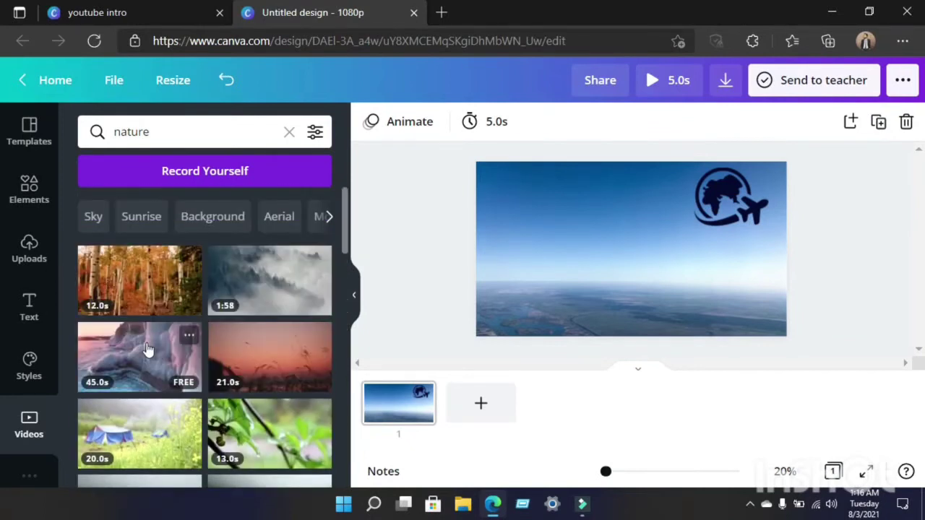
pyautogui.click(147, 349)
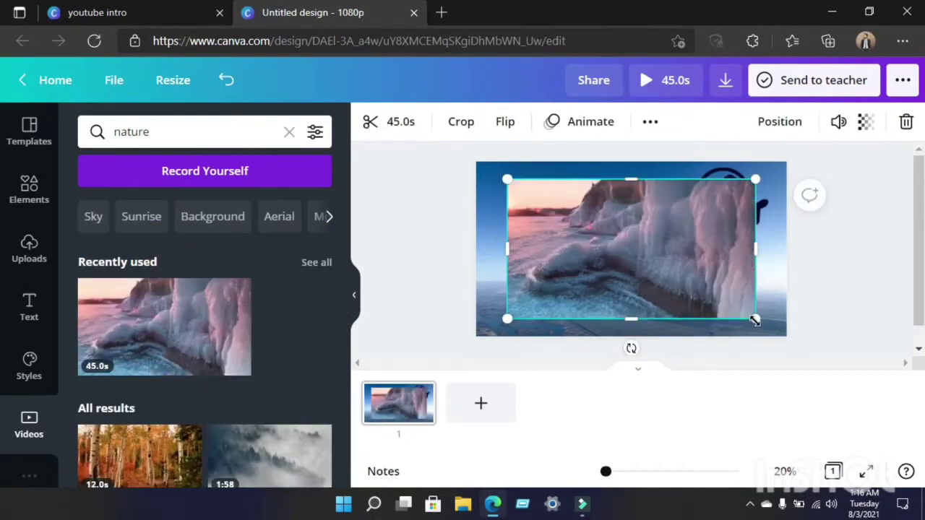
# Shrink the video to about half the page width in the upper-left corner and move the globe icon slightly down.
pyautogui.moveTo(755, 319); pyautogui.dragTo(658, 264)
pyautogui.moveTo(626, 208); pyautogui.dragTo(595, 193)
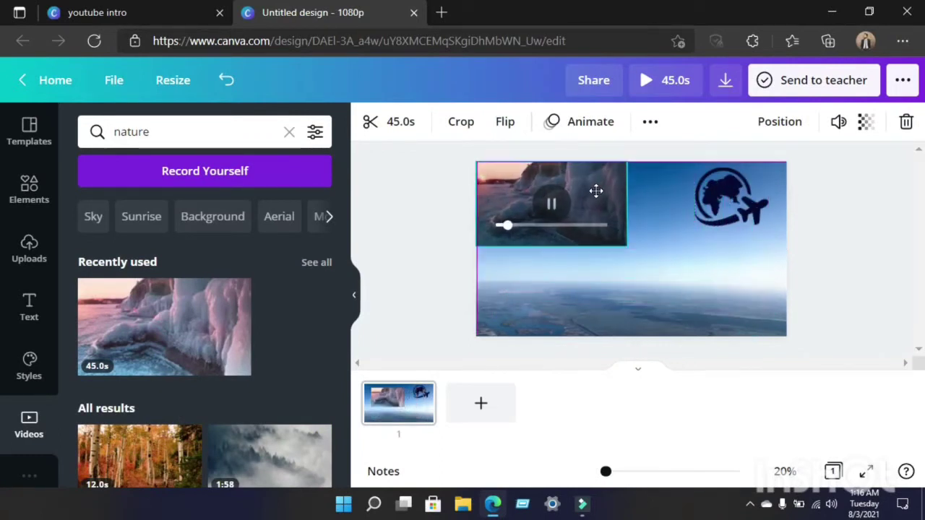
pyautogui.moveTo(739, 203); pyautogui.dragTo(740, 212)
pyautogui.click(805, 213)
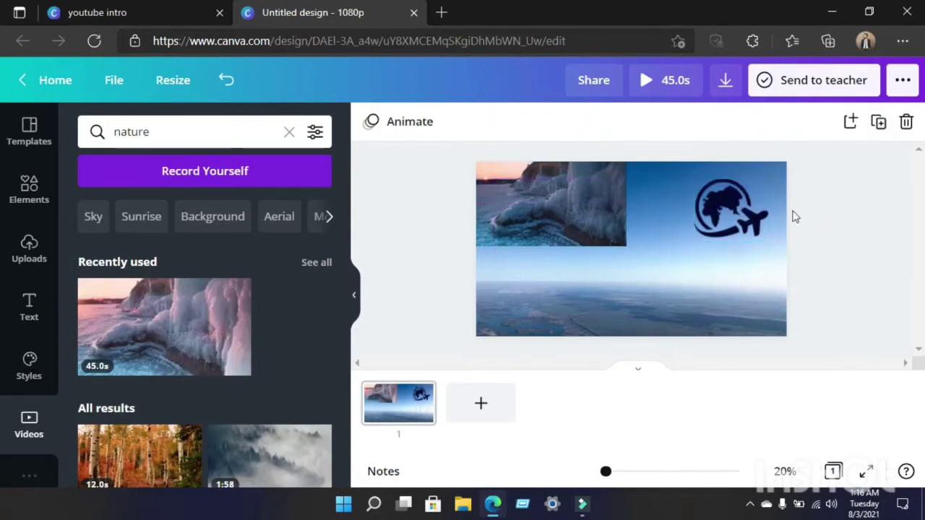
# Trim the shoreline video to a 6.3s section from the middle of the clip.
pyautogui.click(535, 214)
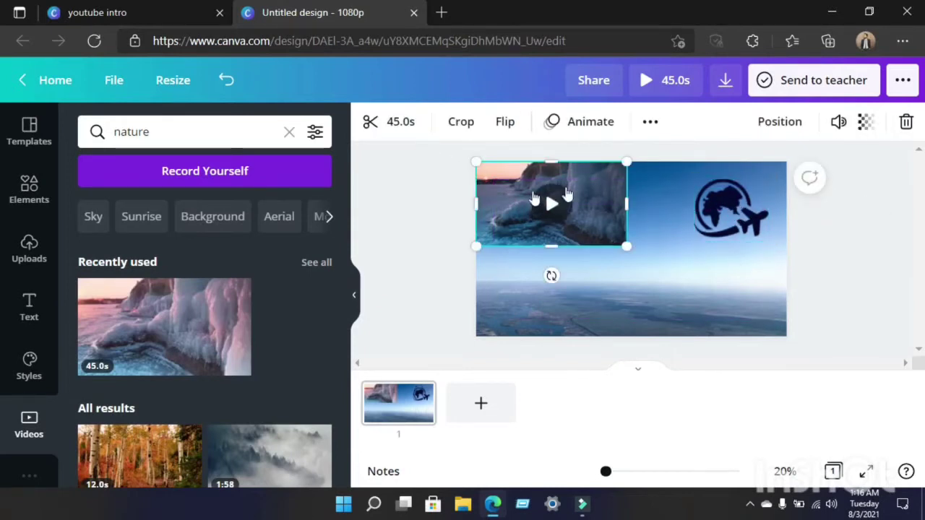
pyautogui.click(390, 125)
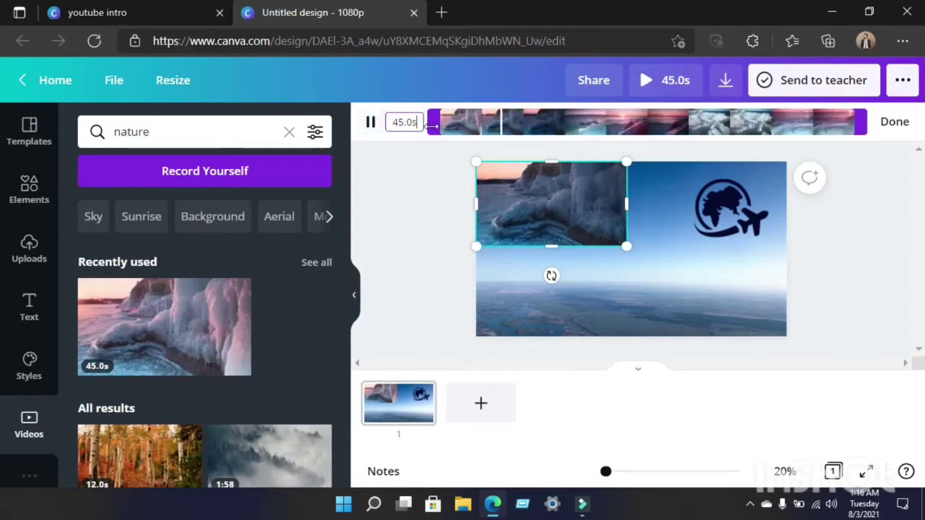
pyautogui.moveTo(432, 125); pyautogui.dragTo(805, 124)
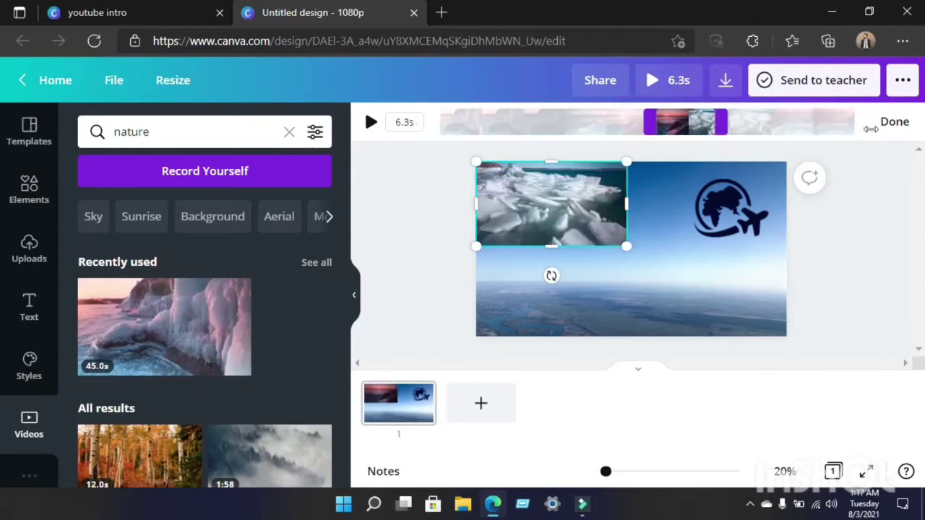
pyautogui.click(895, 121)
pyautogui.click(873, 257)
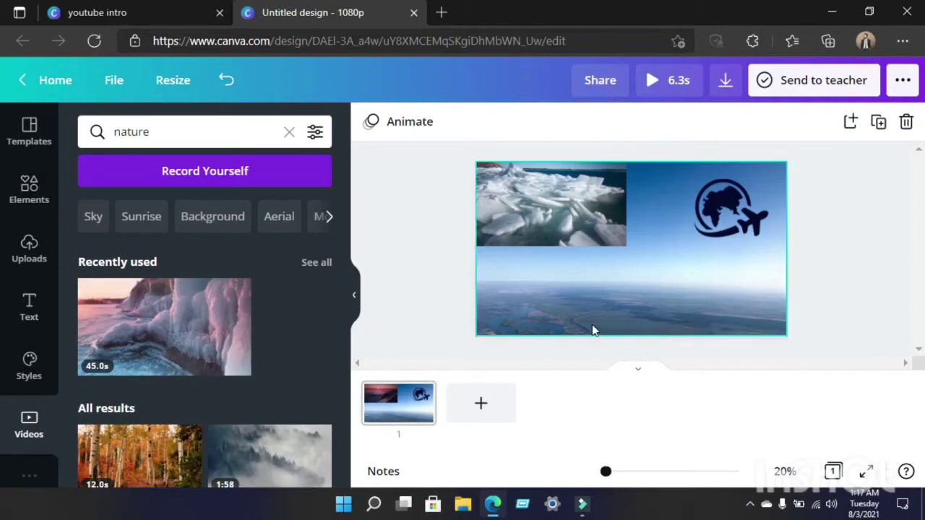
# Replace the "travel icon" search in the elements library with "animated T" and look over the results.
pyautogui.click(289, 132)
pyautogui.click(27, 185)
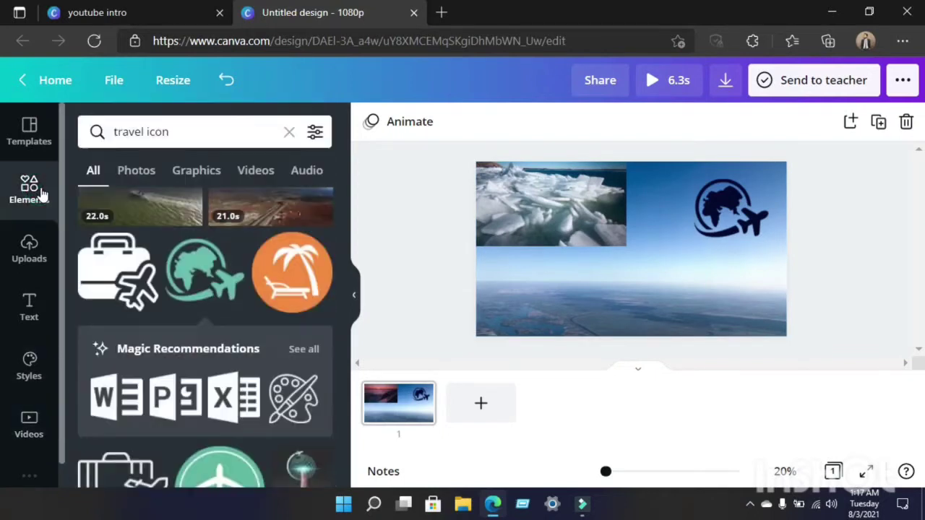
pyautogui.click(195, 135)
pyautogui.click(289, 135)
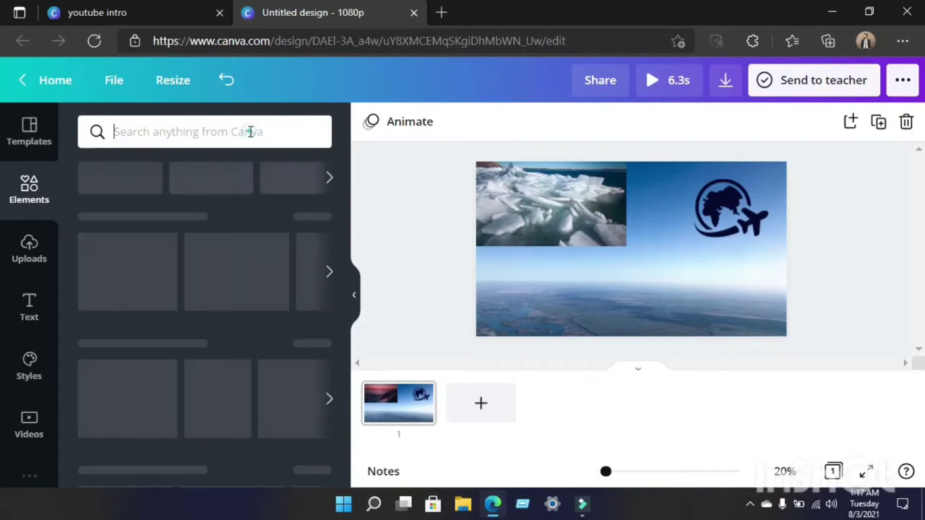
pyautogui.write('animated T')
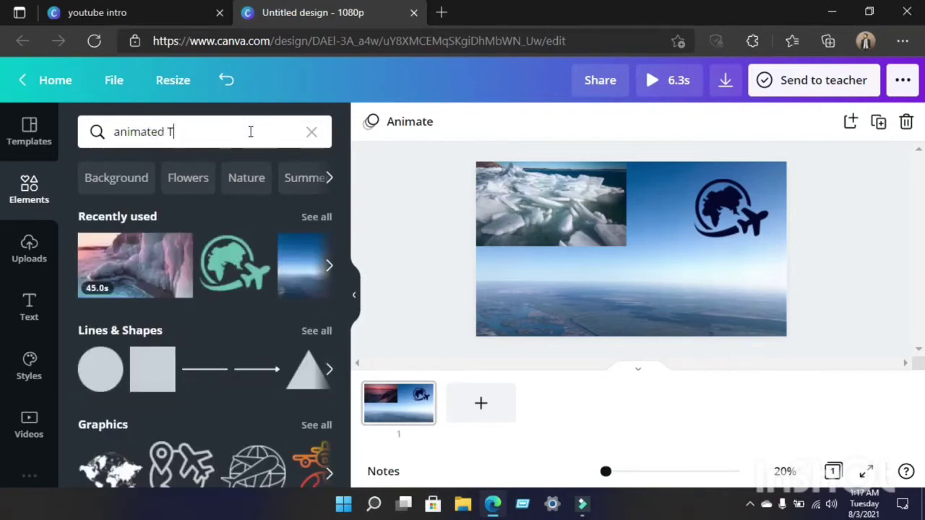
pyautogui.press('Return')
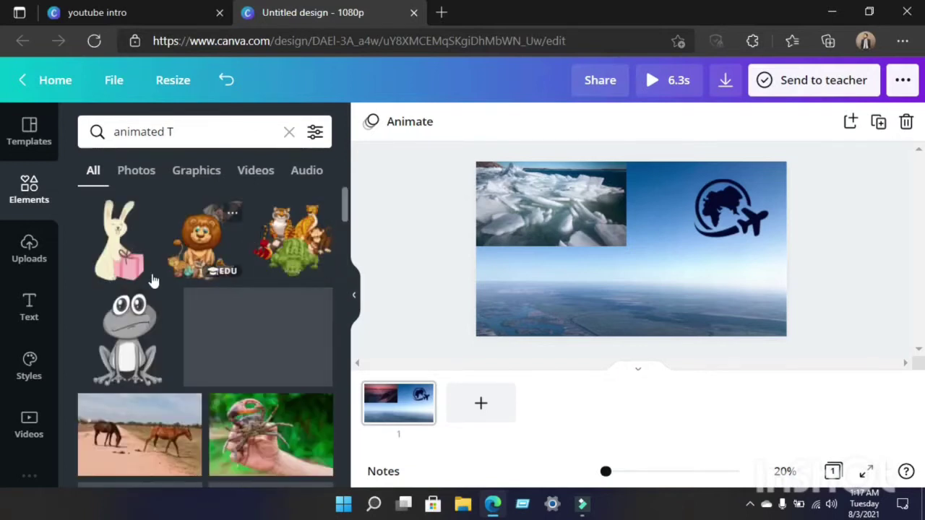
pyautogui.scroll(-3, 208, 269)
pyautogui.scroll(4, 211, 268)
# Refine the elements search to "animated T letter".
pyautogui.click(196, 133)
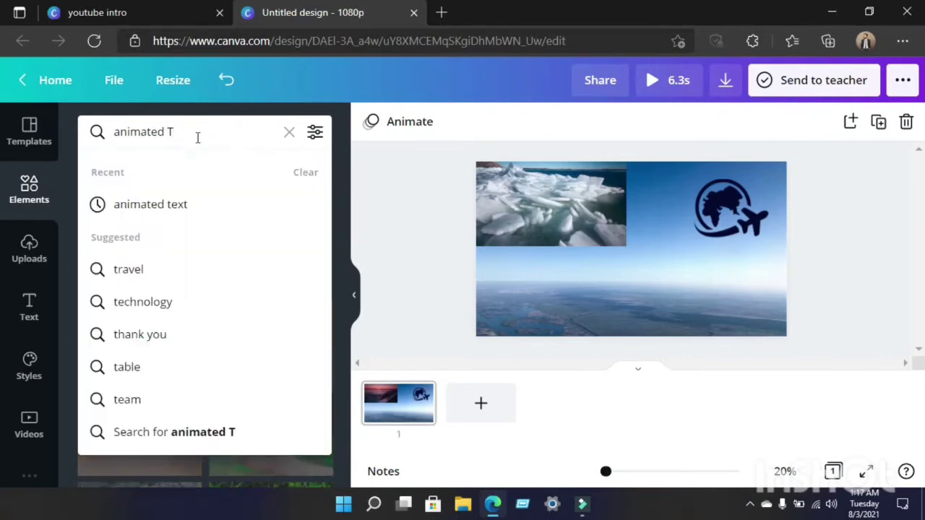
pyautogui.write('le')
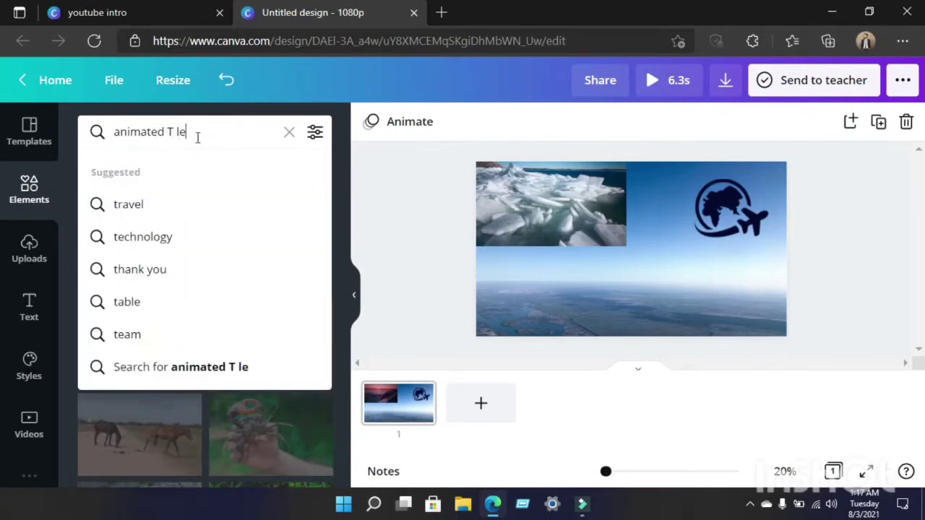
pyautogui.write('tter')
pyautogui.press('Return')
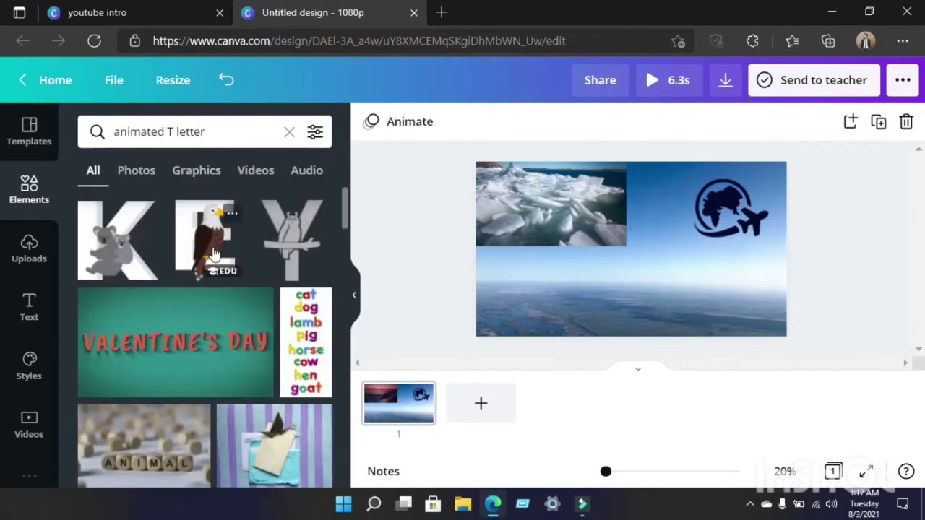
# Find the green creature-shaped letter t in the results, add it to the page and place it below the shoreline video.
pyautogui.scroll(-10, 136, 281)
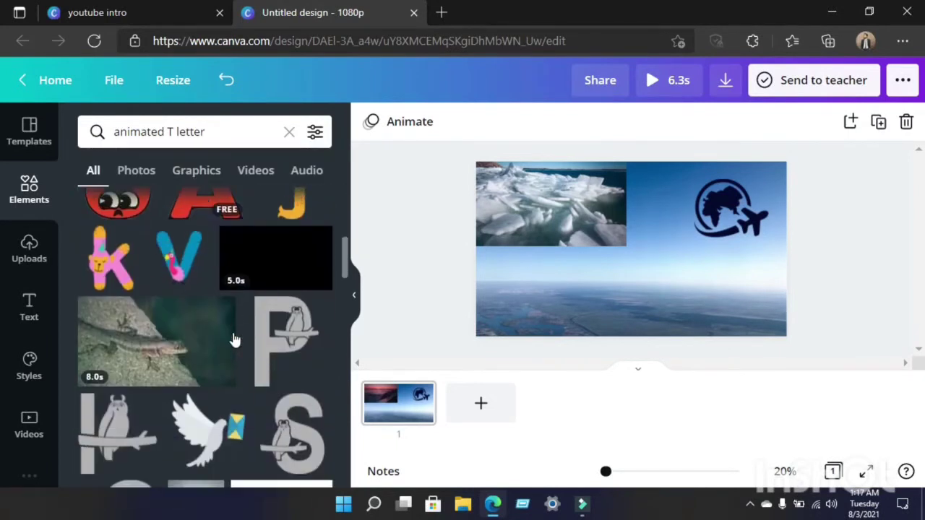
pyautogui.scroll(-6, 234, 340)
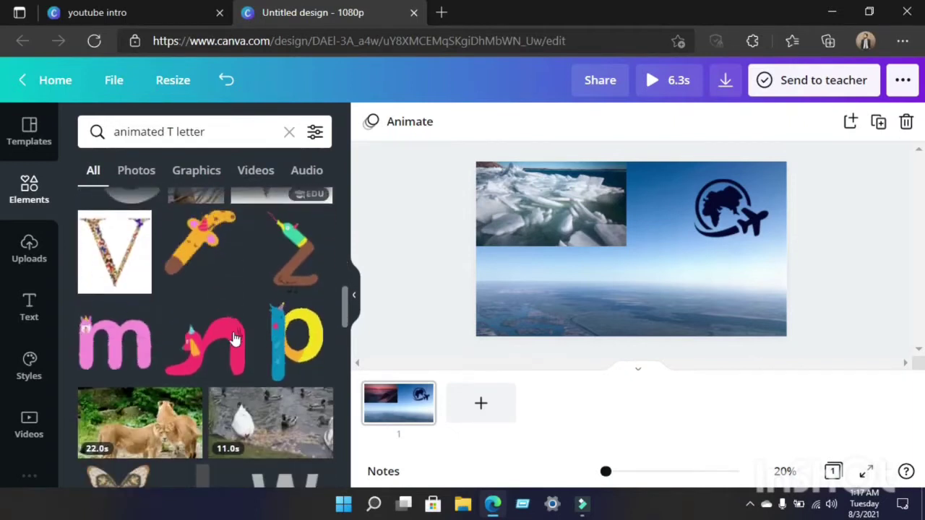
pyautogui.scroll(-8, 234, 340)
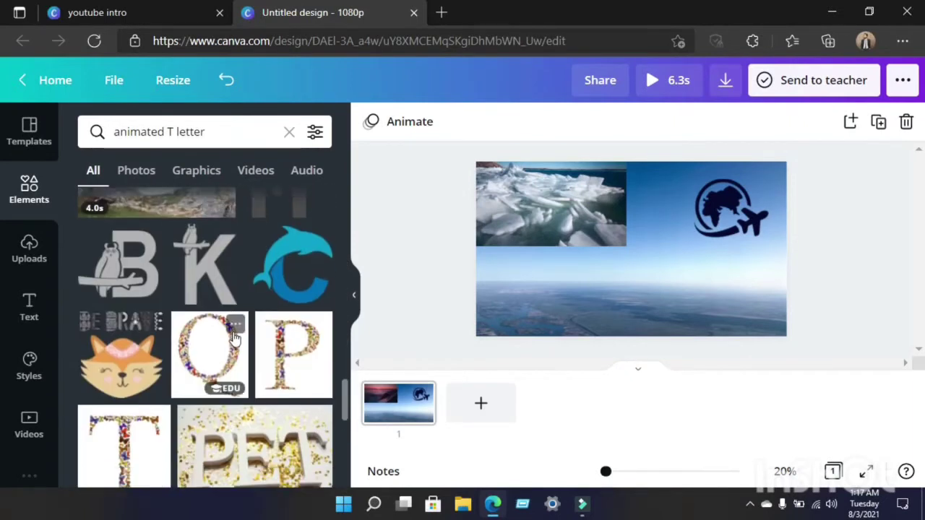
pyautogui.scroll(2, 233, 340)
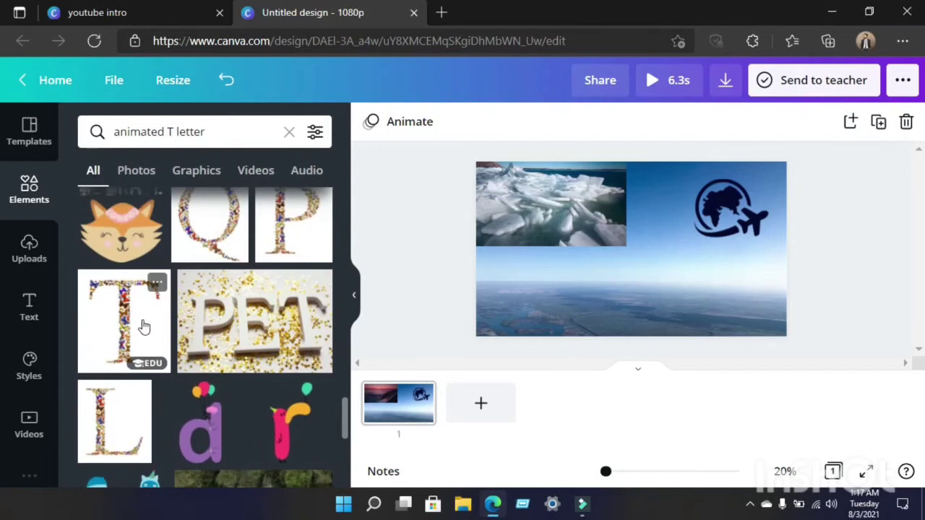
pyautogui.scroll(-8, 144, 327)
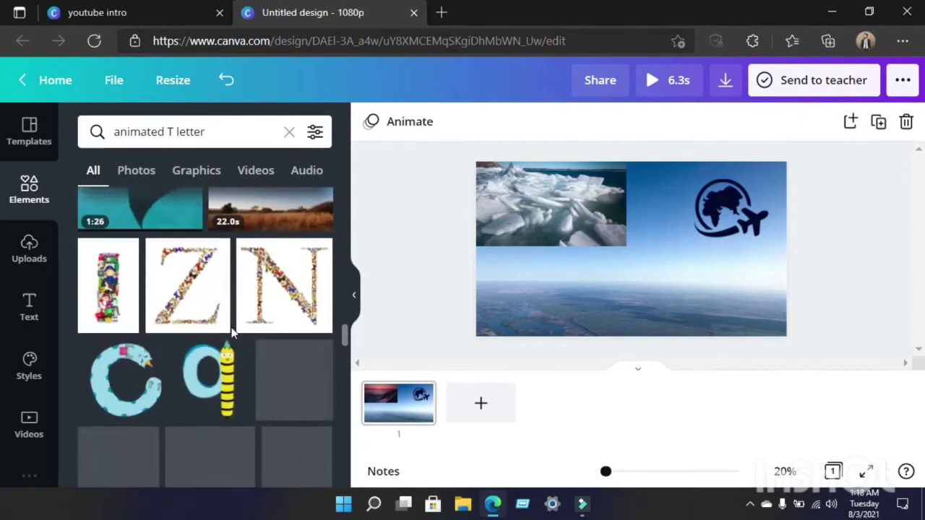
pyautogui.scroll(-3, 236, 349)
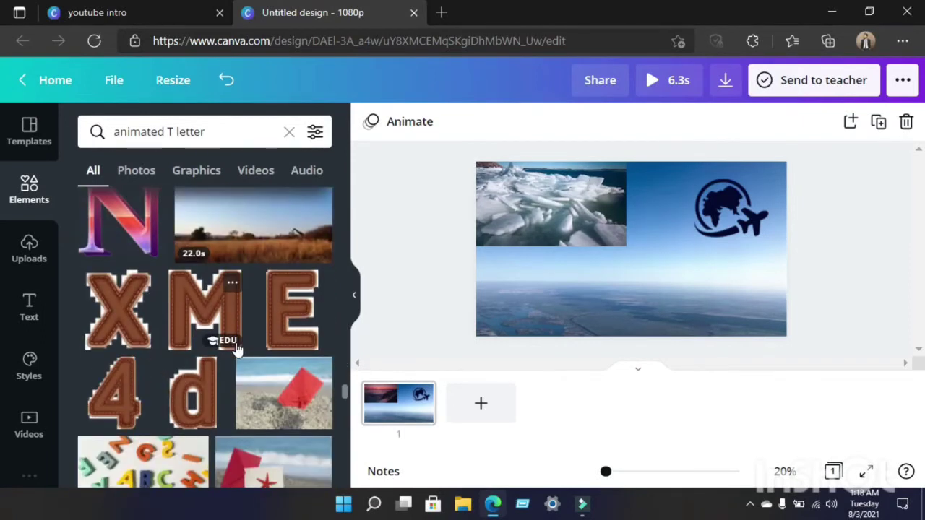
pyautogui.scroll(2, 236, 349)
pyautogui.moveTo(291, 213); pyautogui.dragTo(630, 248)
pyautogui.moveTo(648, 282); pyautogui.dragTo(539, 287)
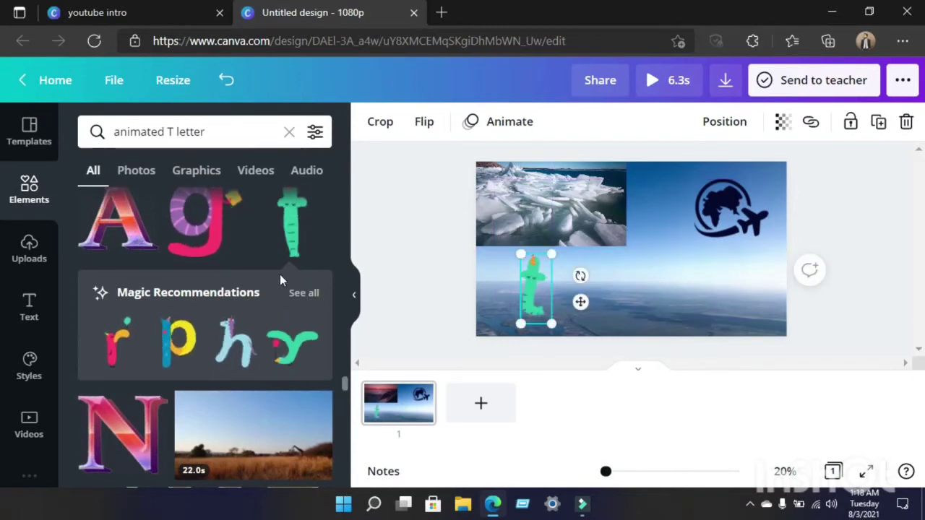
# Change the elements search to "animated R letter".
pyautogui.scroll(3, 222, 271)
pyautogui.scroll(3, 221, 272)
pyautogui.click(171, 131)
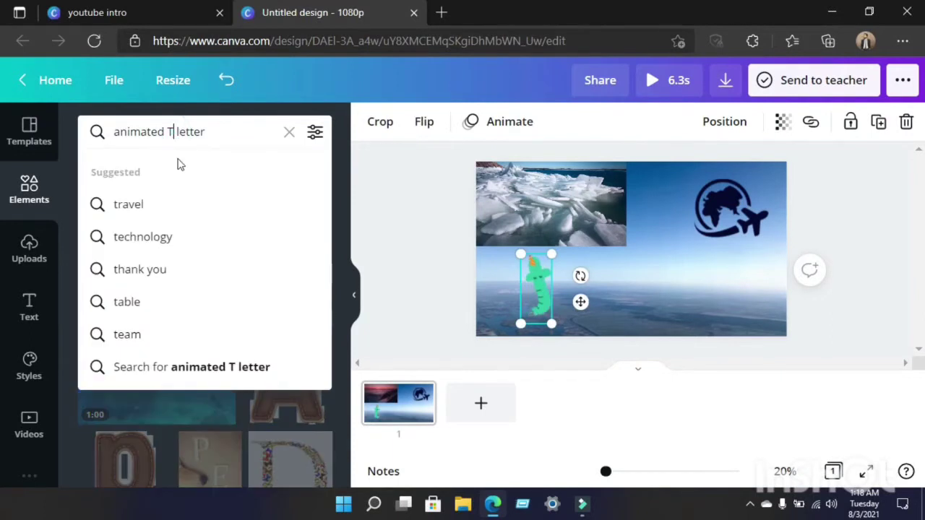
pyautogui.write('R')
pyautogui.press('Return')
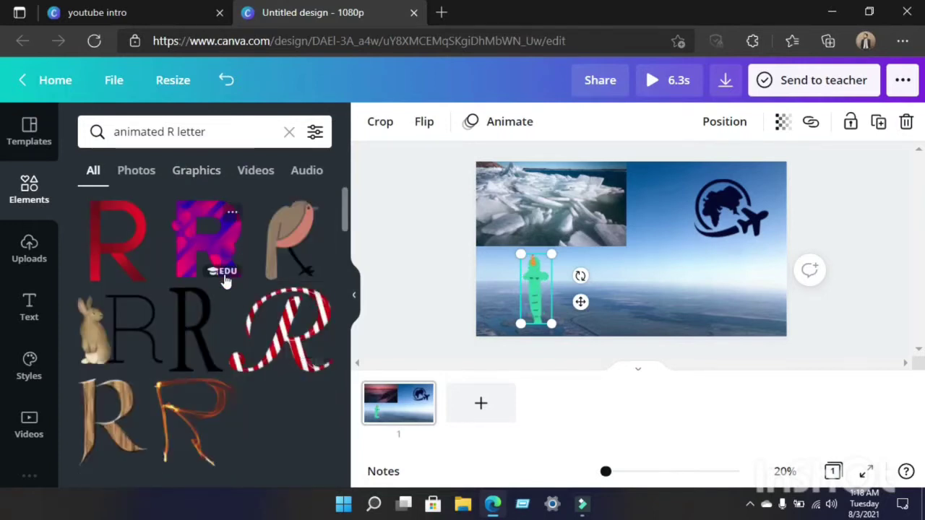
# Add the pink letter r with the balloon, shrink it and place it directly to the right of the green t.
pyautogui.scroll(-2, 280, 361)
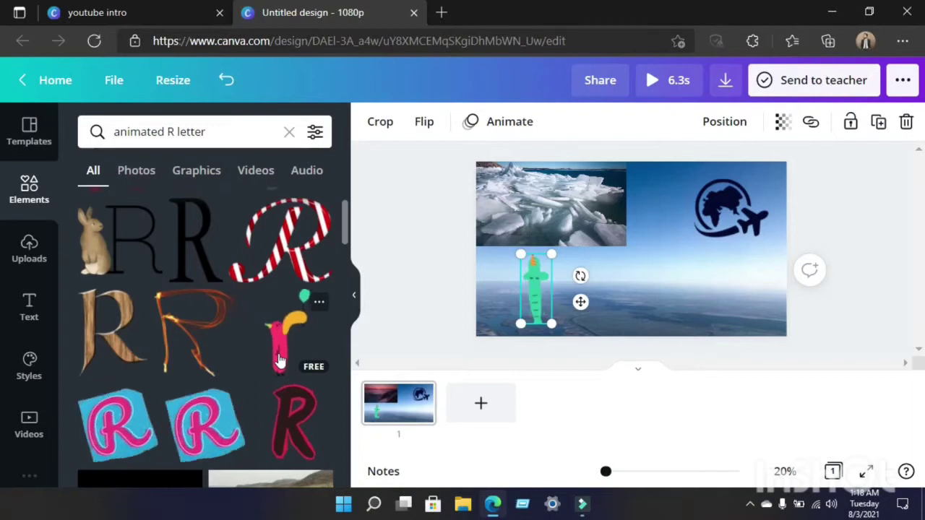
pyautogui.click(280, 360)
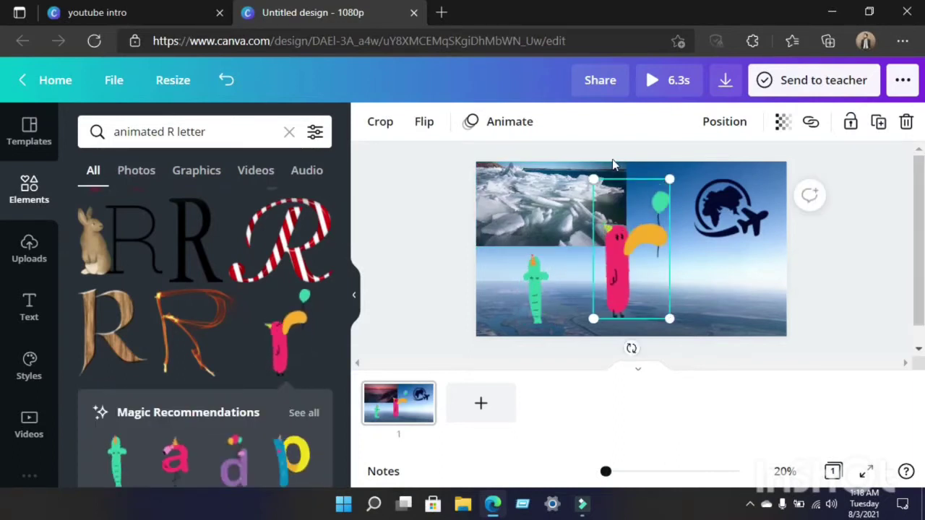
pyautogui.moveTo(603, 201); pyautogui.dragTo(623, 221)
pyautogui.moveTo(639, 291); pyautogui.dragTo(594, 292)
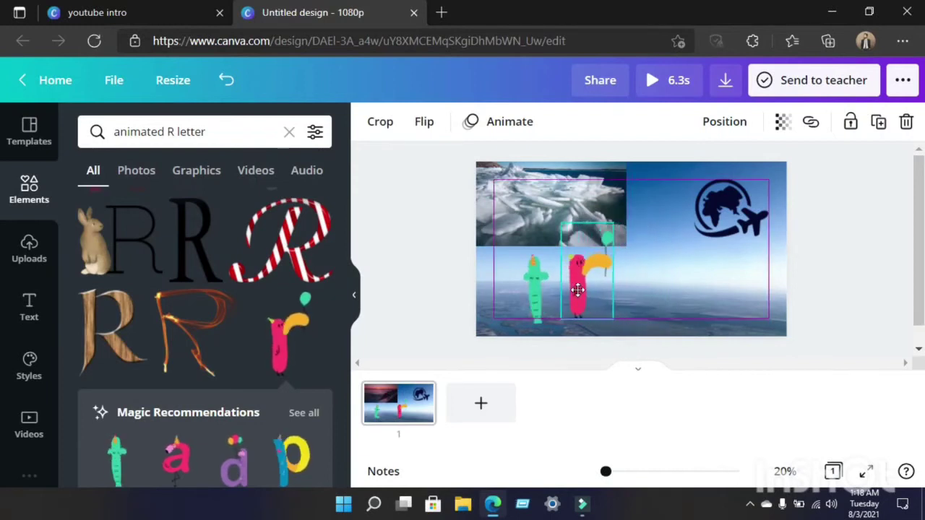
pyautogui.moveTo(573, 290); pyautogui.dragTo(572, 291)
# Enlarge the pink r slightly so that its base lines up with the green t.
pyautogui.click(909, 264)
pyautogui.click(571, 293)
pyautogui.moveTo(604, 319); pyautogui.dragTo(607, 324)
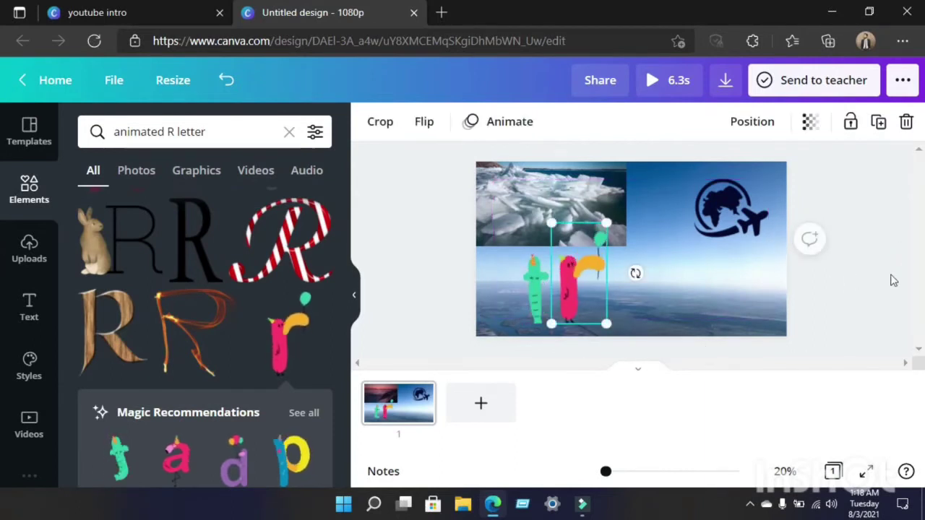
pyautogui.click(894, 279)
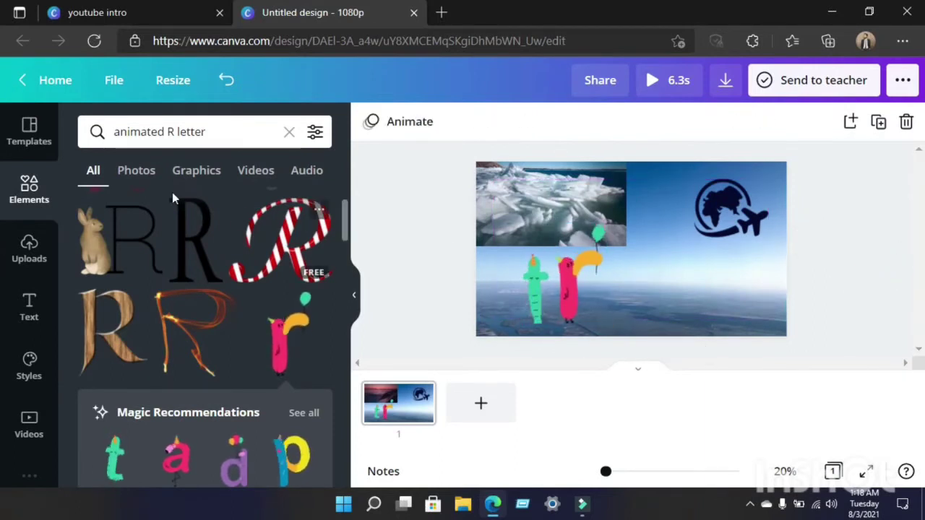
# Search the elements for "animated A letter" and add the red A with eyes to the page.
pyautogui.click(174, 130)
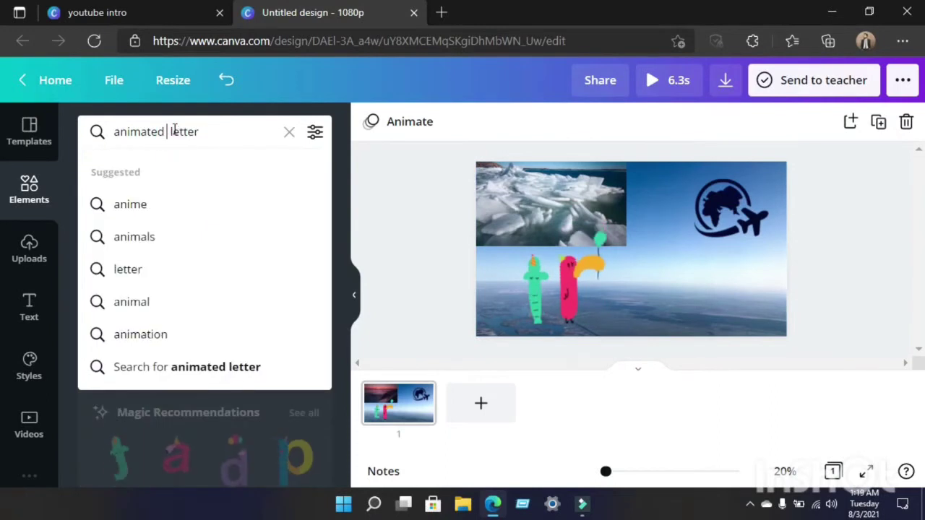
pyautogui.press('Return')
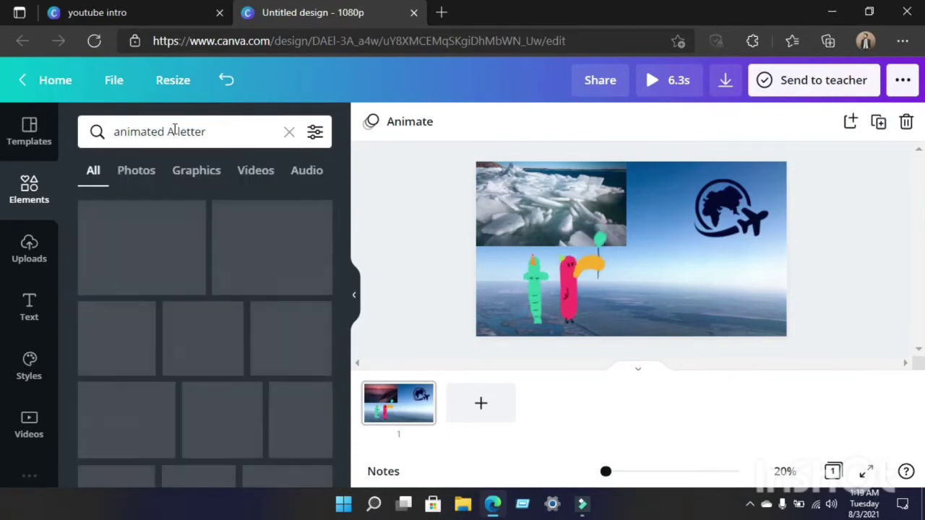
pyautogui.scroll(-3, 239, 311)
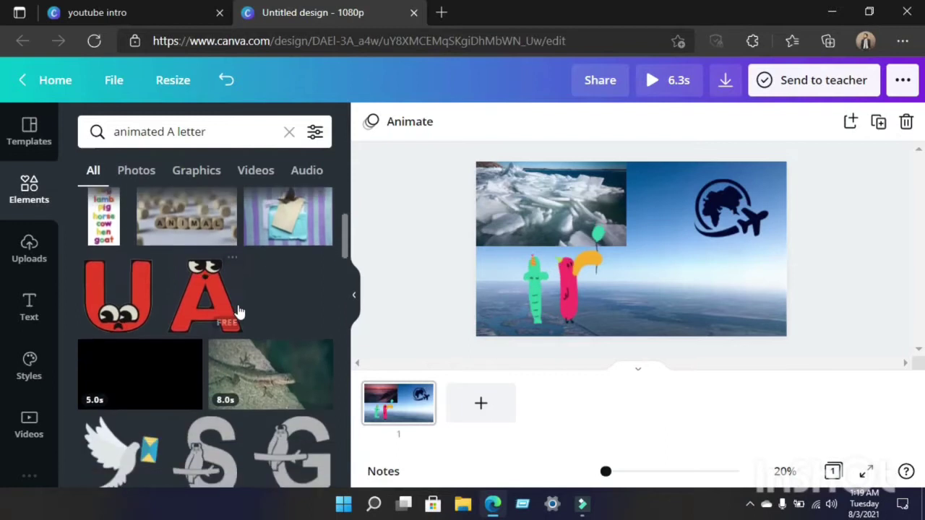
pyautogui.scroll(-8, 221, 307)
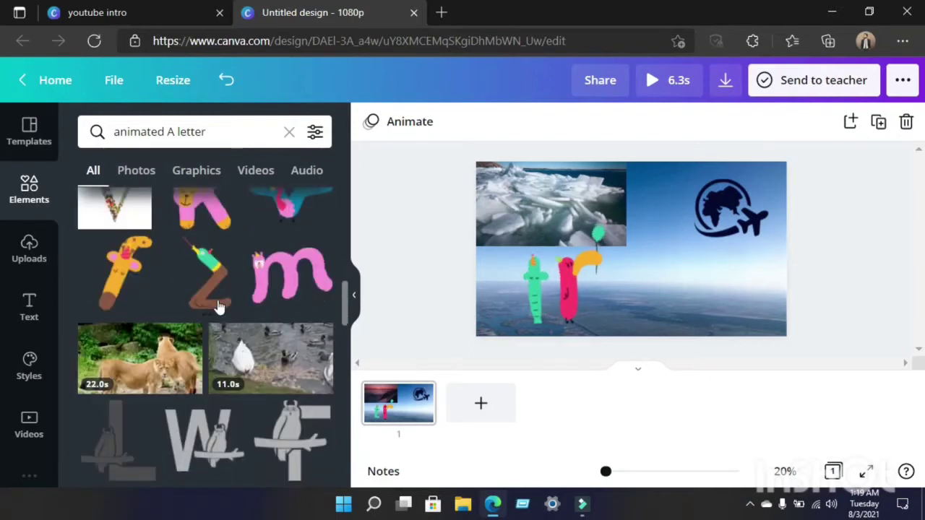
pyautogui.scroll(7, 219, 307)
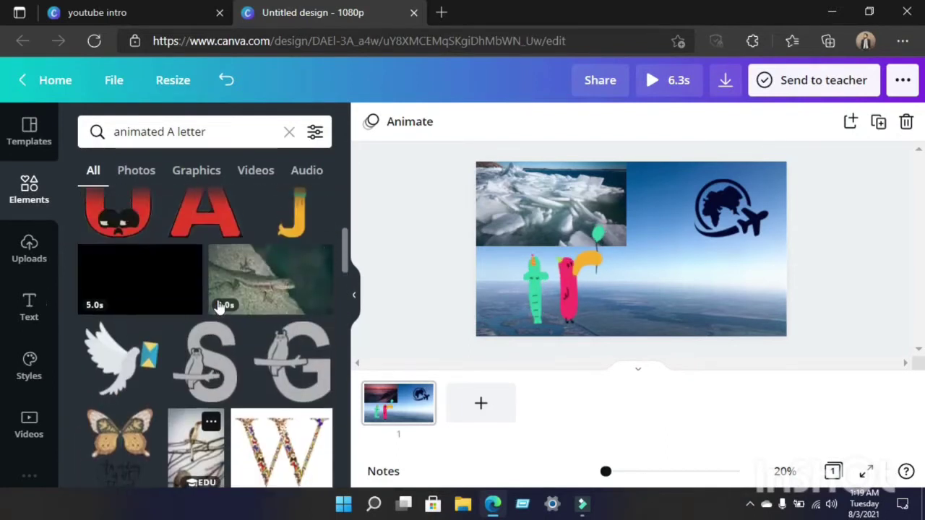
pyautogui.scroll(1, 208, 261)
pyautogui.click(206, 271)
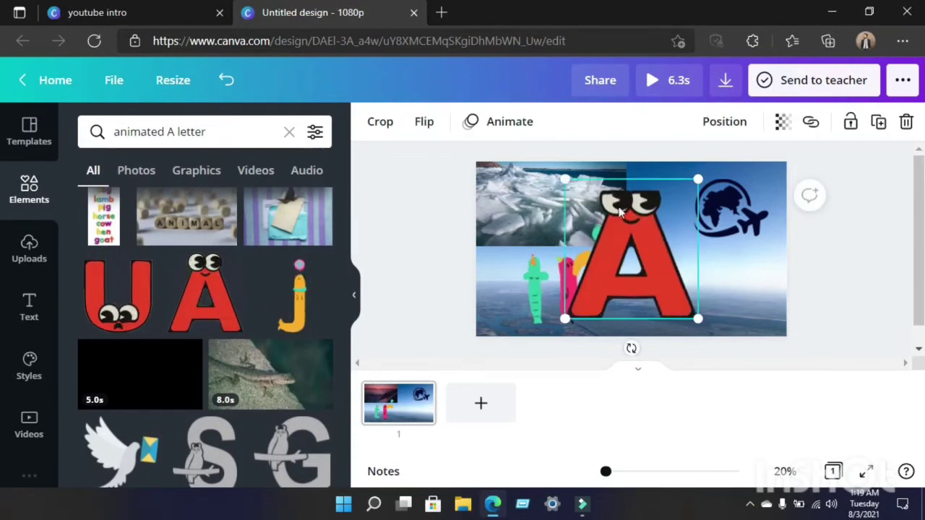
# Shrink the red A to about the height of the green t and place it to the right of the pink r.
pyautogui.moveTo(565, 177); pyautogui.dragTo(640, 253)
pyautogui.moveTo(669, 290); pyautogui.dragTo(640, 291)
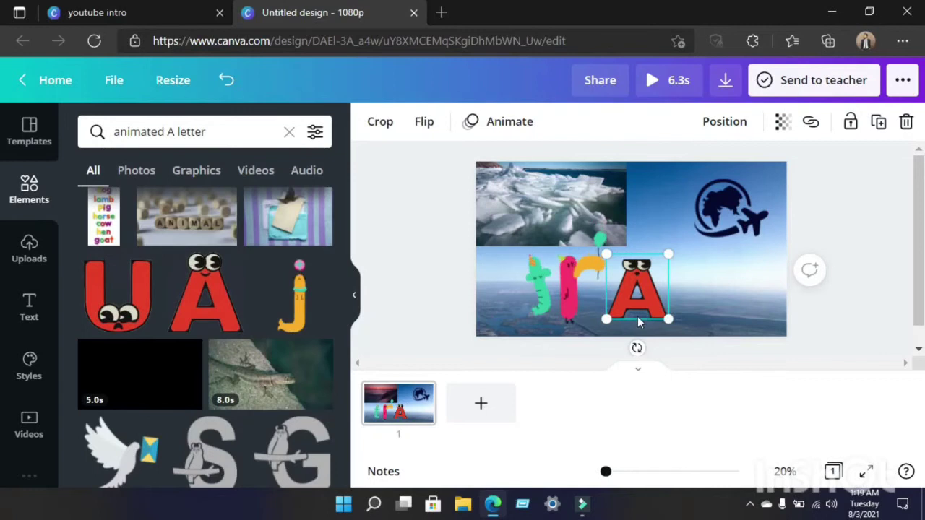
pyautogui.moveTo(668, 320); pyautogui.dragTo(671, 324)
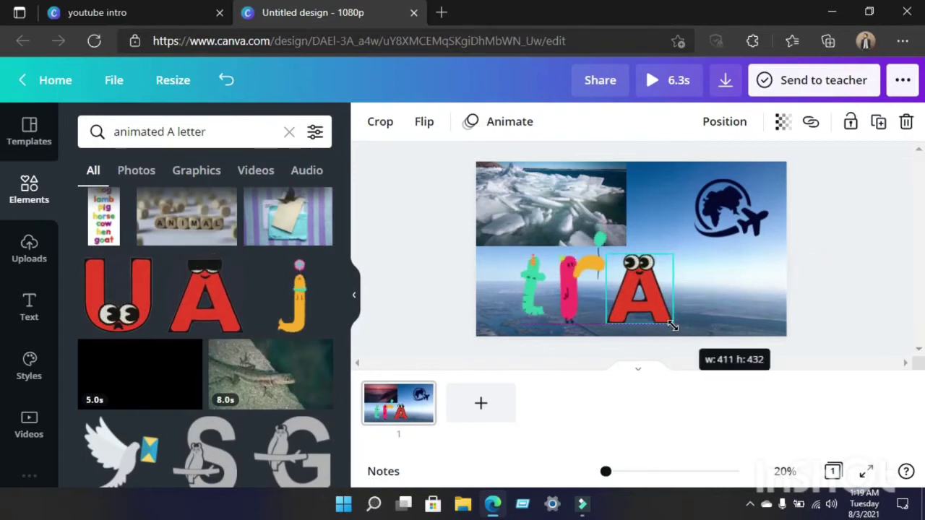
pyautogui.click(914, 295)
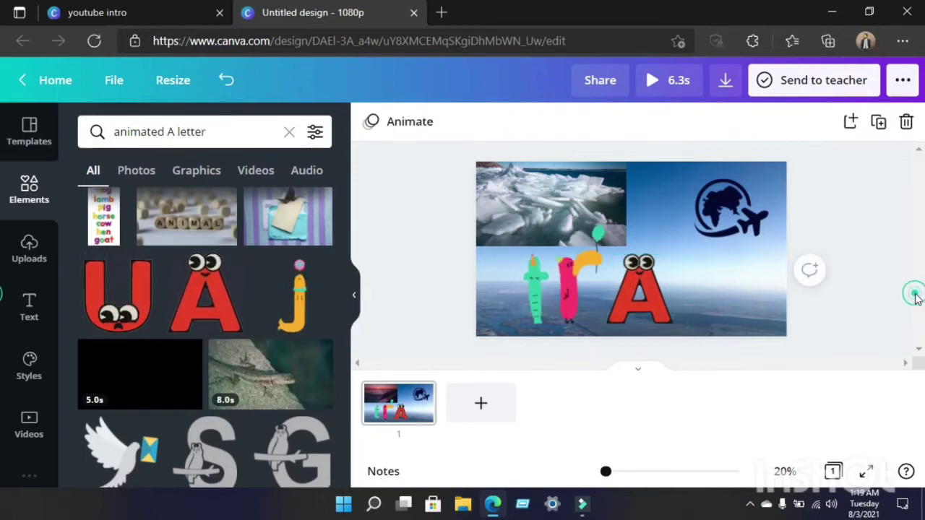
pyautogui.click(663, 317)
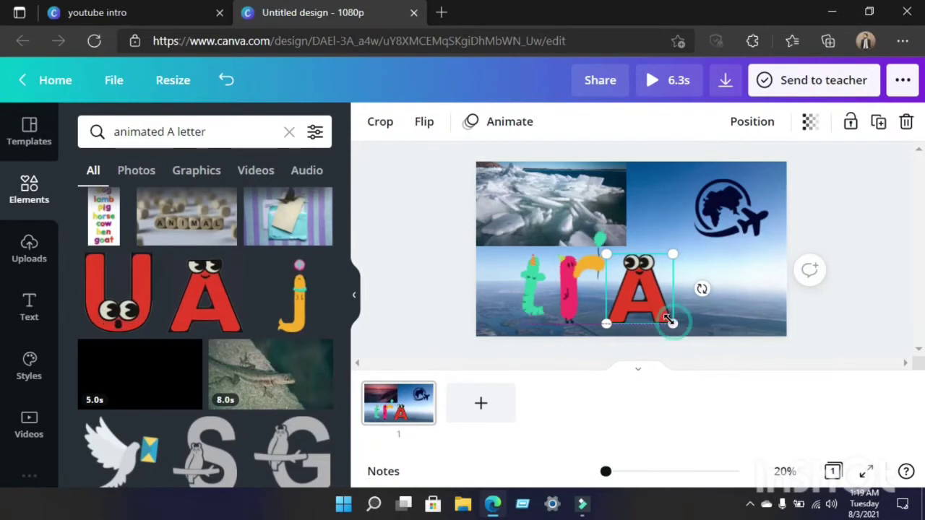
pyautogui.moveTo(669, 320); pyautogui.dragTo(669, 322)
pyautogui.click(893, 312)
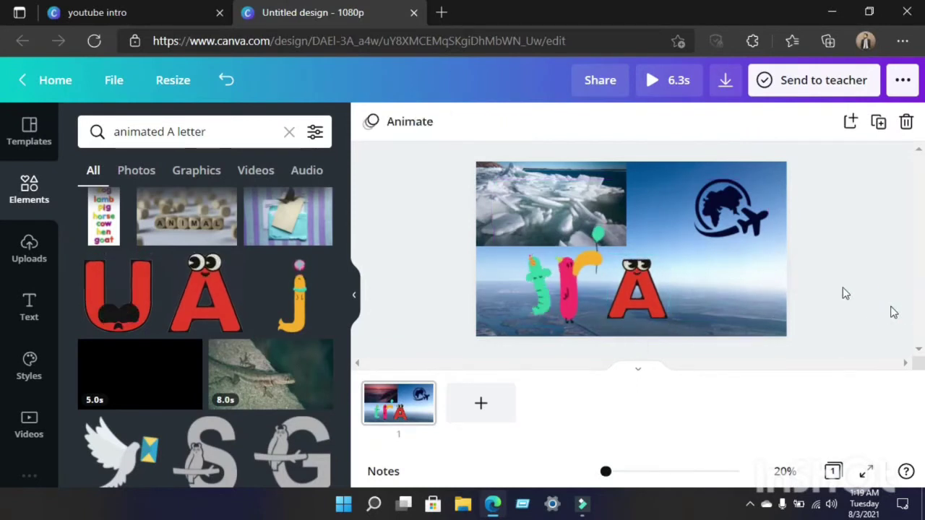
# Search the elements for "animated V letter" and add the blue V with the pink bird to the page.
pyautogui.scroll(2, 239, 234)
pyautogui.click(174, 131)
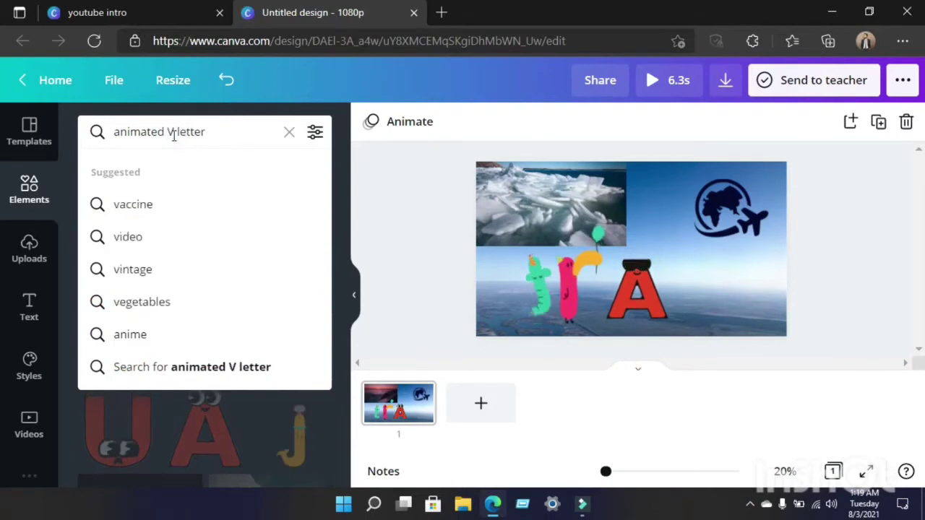
pyautogui.write('V')
pyautogui.press('Return')
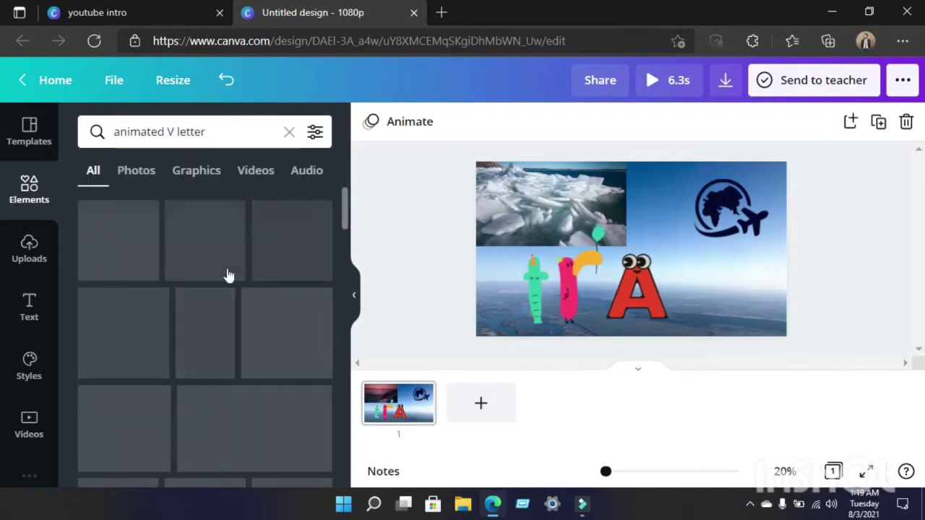
pyautogui.scroll(-3, 235, 280)
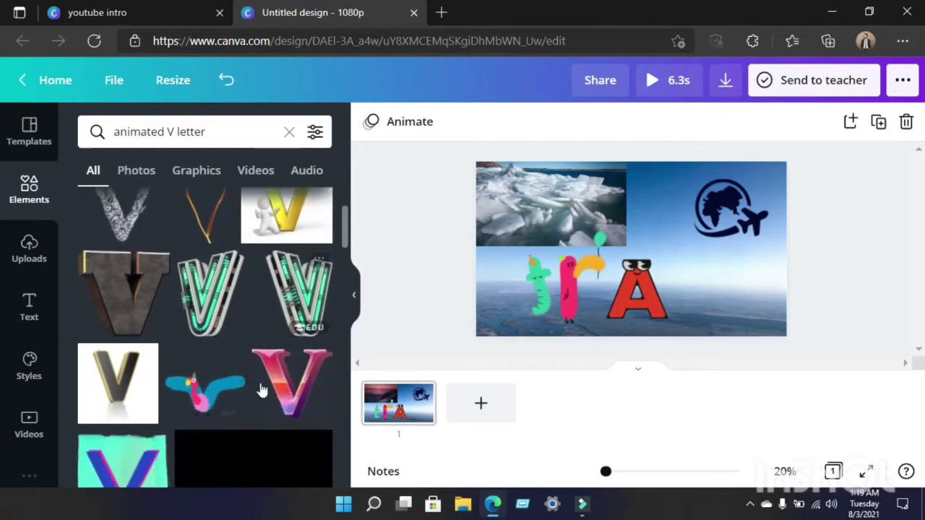
pyautogui.click(213, 389)
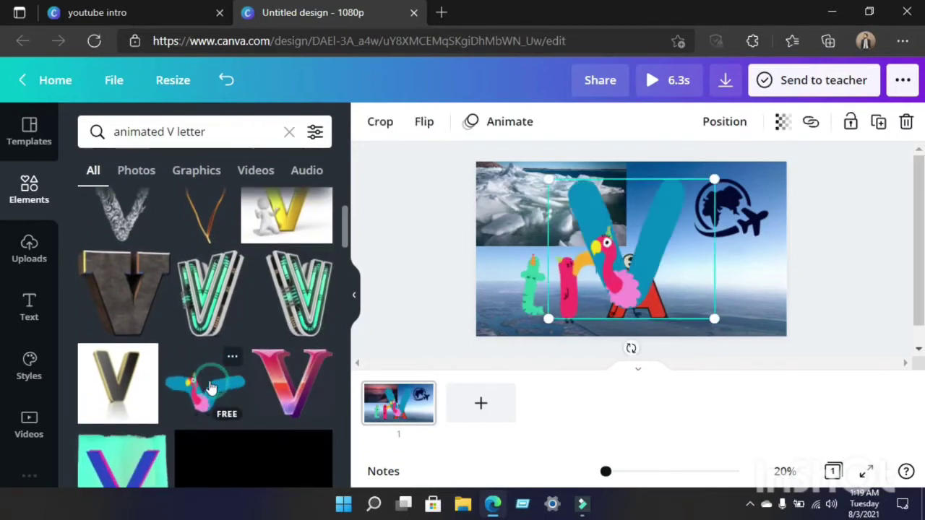
# Shrink the blue V to about the height of the red A and place it directly to the right of the A.
pyautogui.moveTo(592, 214); pyautogui.dragTo(704, 293)
pyautogui.moveTo(655, 253); pyautogui.dragTo(650, 248)
pyautogui.click(922, 319)
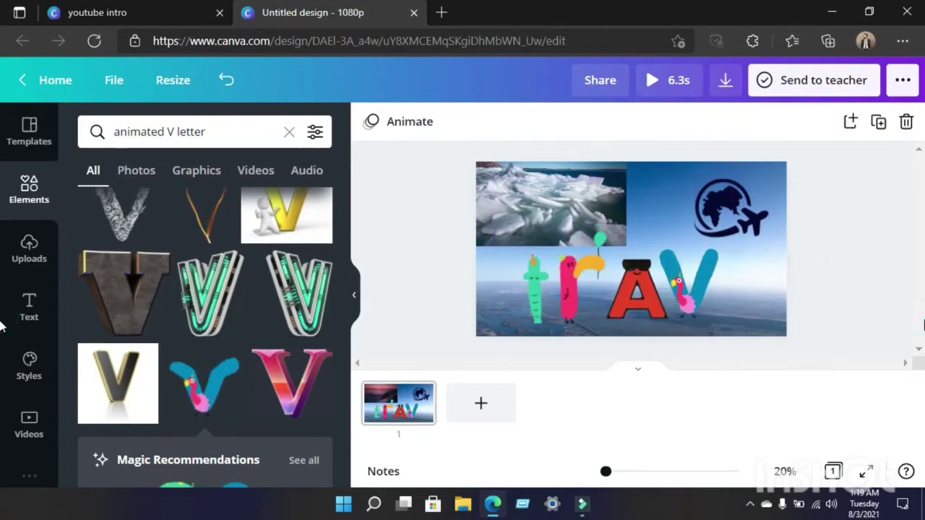
# Shift the green t, pink r and red A to the left and nudge the blue V to even out the letter spacing.
pyautogui.moveTo(539, 288); pyautogui.dragTo(521, 288)
pyautogui.moveTo(573, 287); pyautogui.dragTo(565, 286)
pyautogui.moveTo(632, 285); pyautogui.dragTo(626, 286)
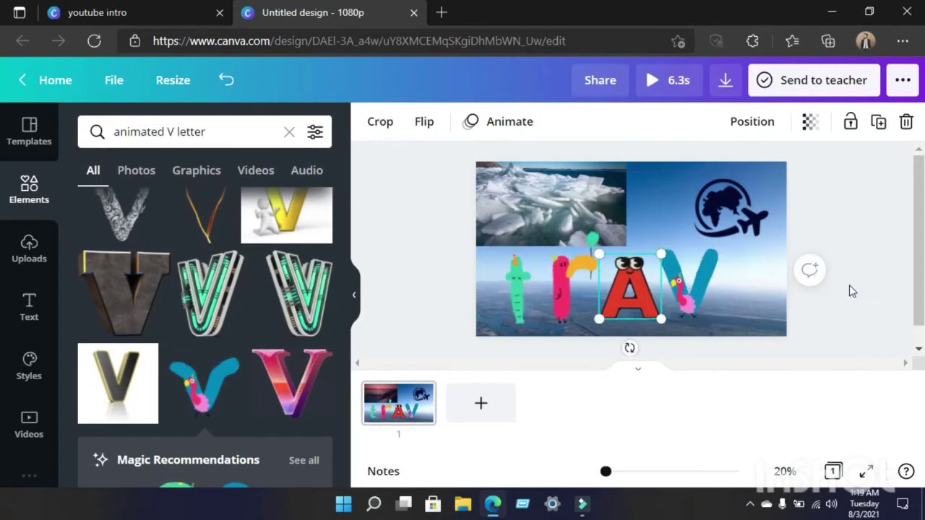
pyautogui.click(693, 283)
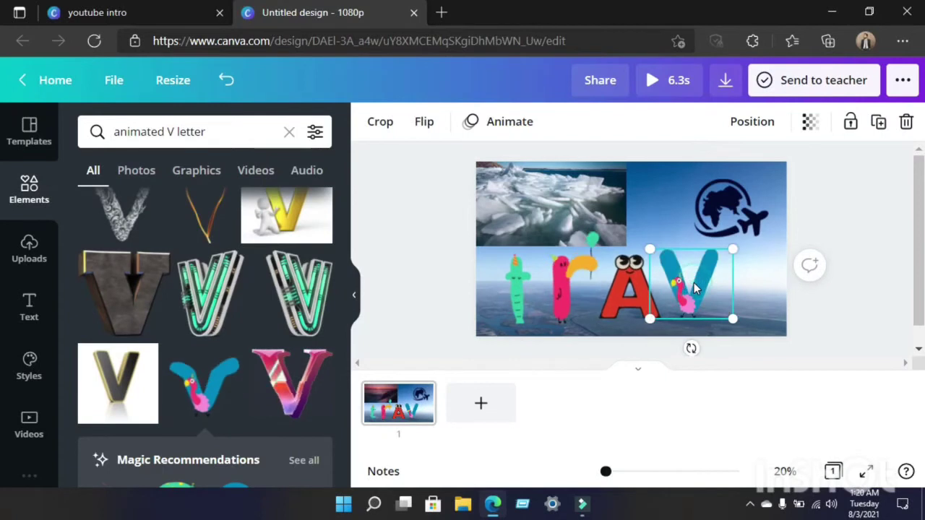
pyautogui.moveTo(690, 283); pyautogui.dragTo(689, 282)
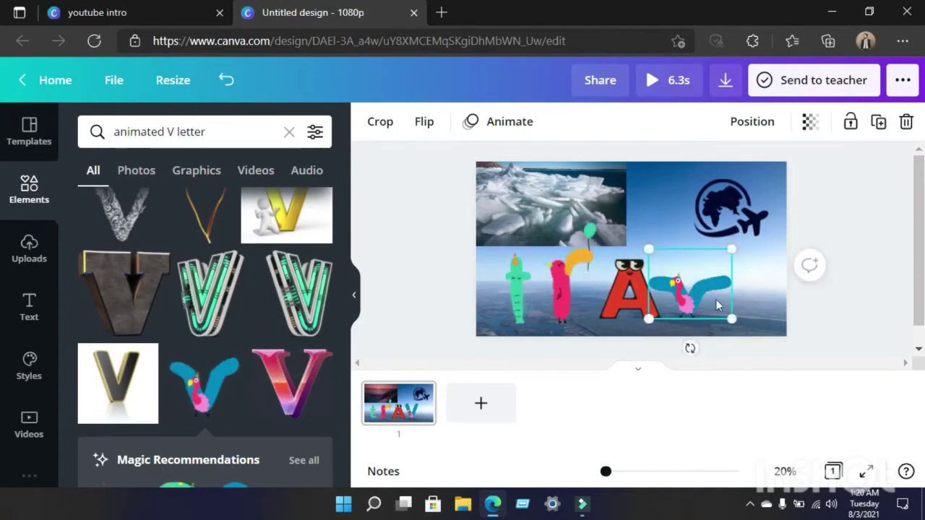
# Shrink the t, r, A and V slightly and regroup them in a row to leave room for more letters.
pyautogui.click(533, 282)
pyautogui.moveTo(532, 324); pyautogui.dragTo(524, 310)
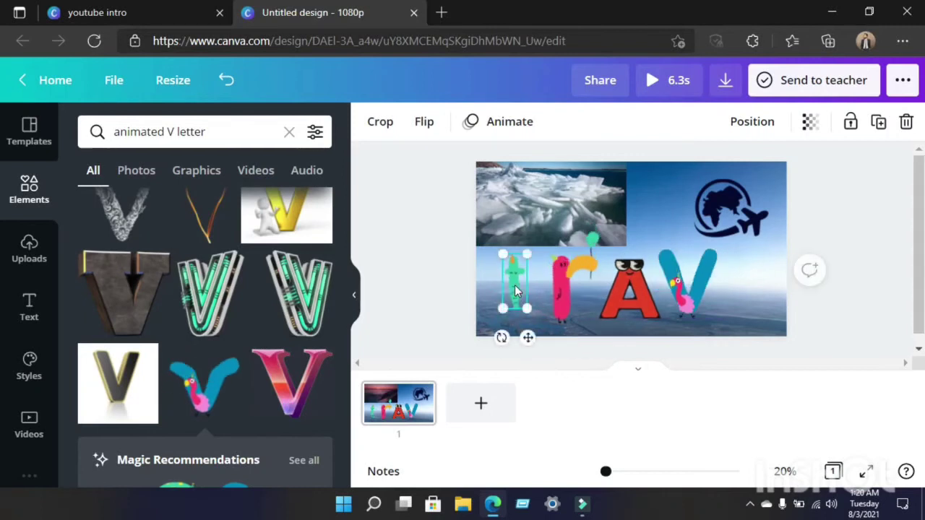
pyautogui.click(556, 293)
pyautogui.moveTo(544, 225); pyautogui.dragTo(554, 250)
pyautogui.click(676, 289)
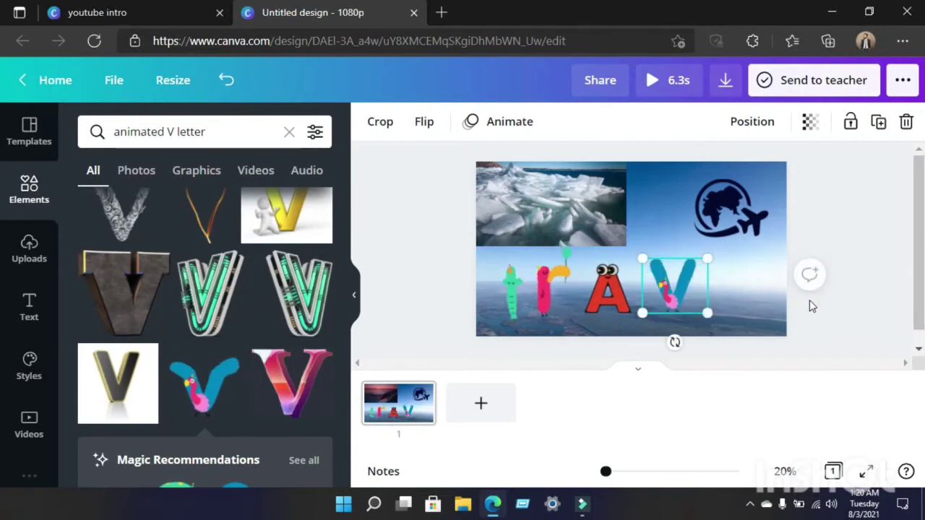
# Search the elements for "animated E letter" and add the blue e with eyes to the page.
pyautogui.click(176, 132)
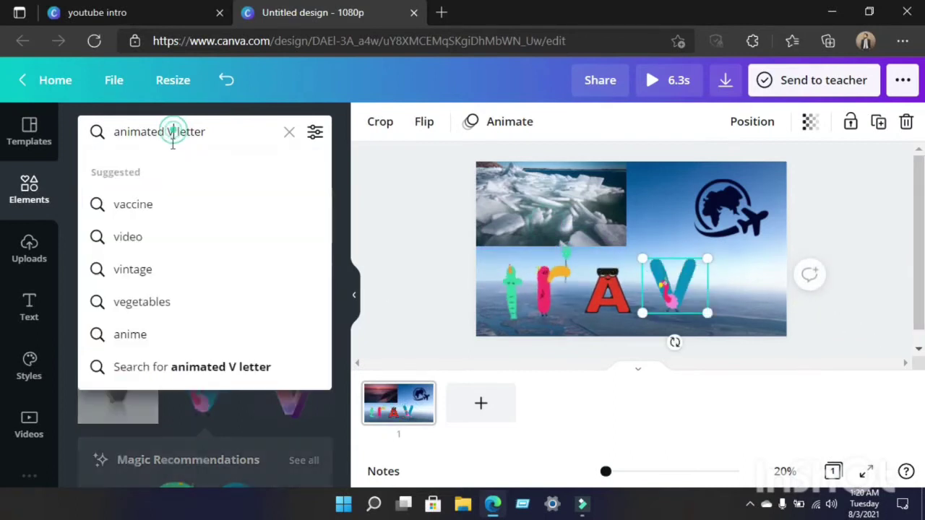
pyautogui.write('E')
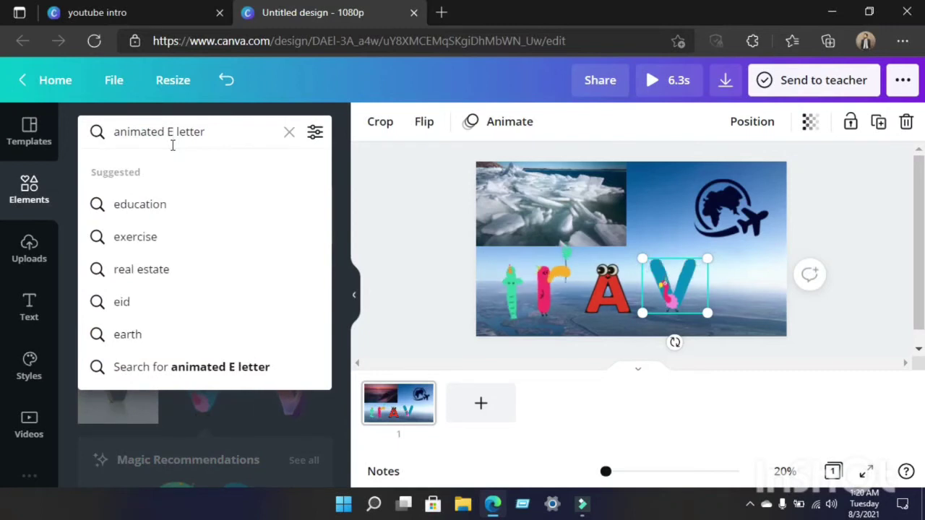
pyautogui.press('Return')
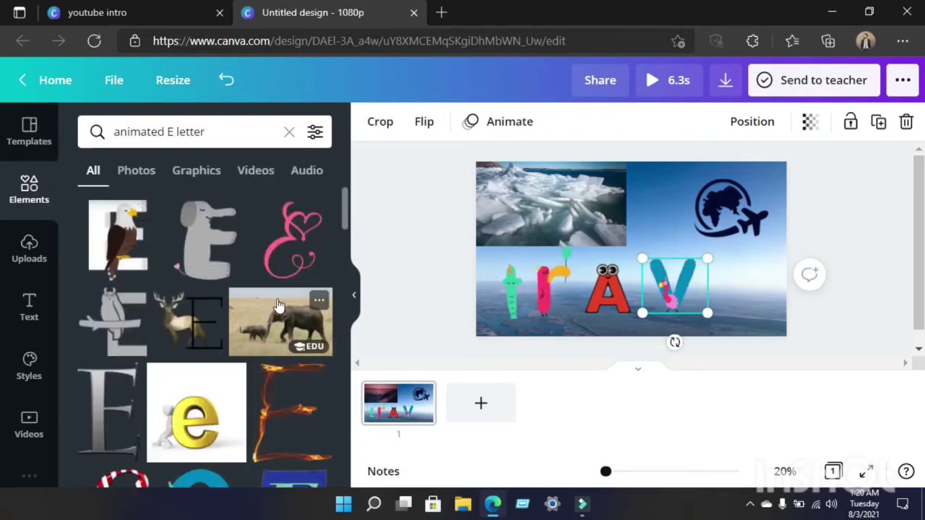
pyautogui.scroll(-3, 278, 307)
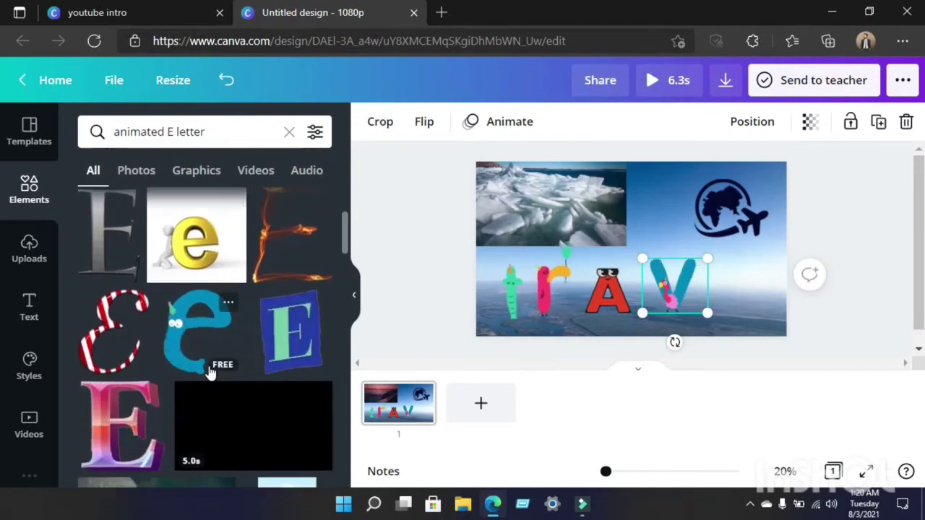
pyautogui.click(209, 370)
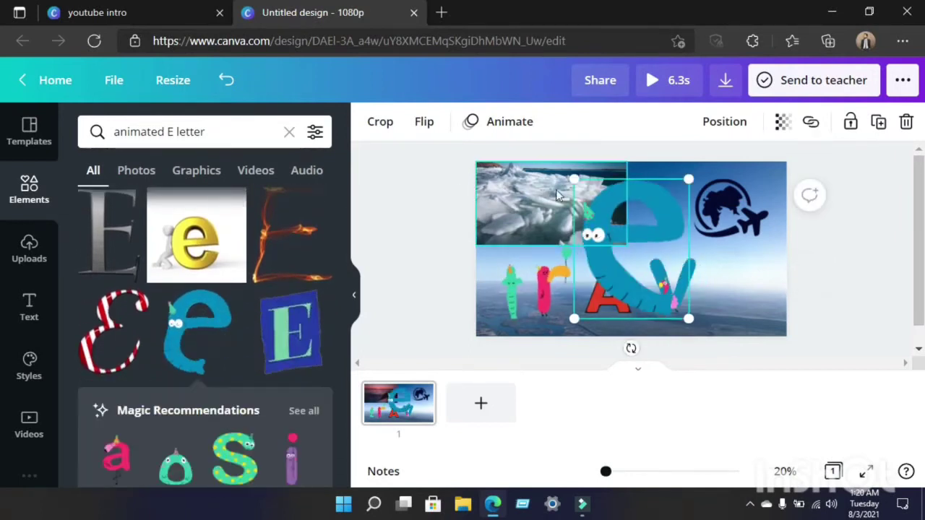
# Shrink the blue e to slightly less than the height of the V and place it directly to the right of the V.
pyautogui.moveTo(573, 179); pyautogui.dragTo(630, 246)
pyautogui.moveTo(663, 288); pyautogui.dragTo(728, 279)
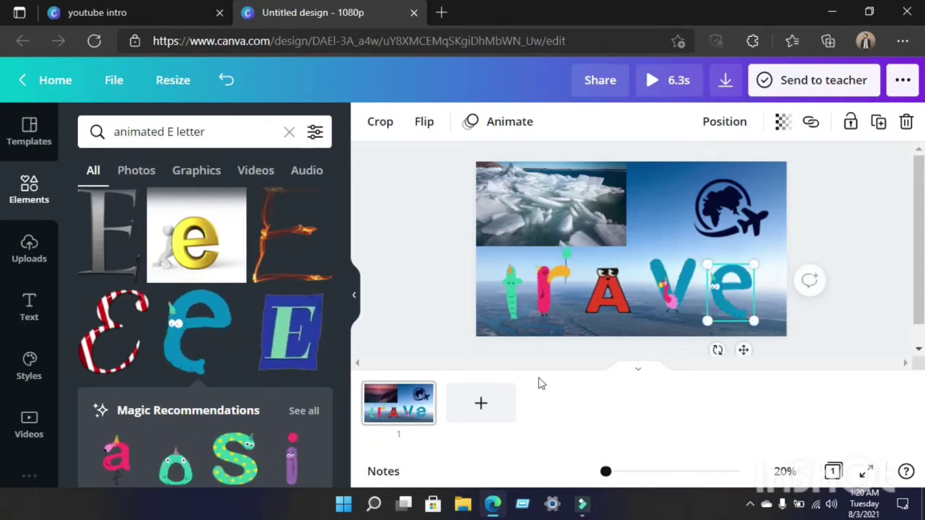
pyautogui.click(880, 249)
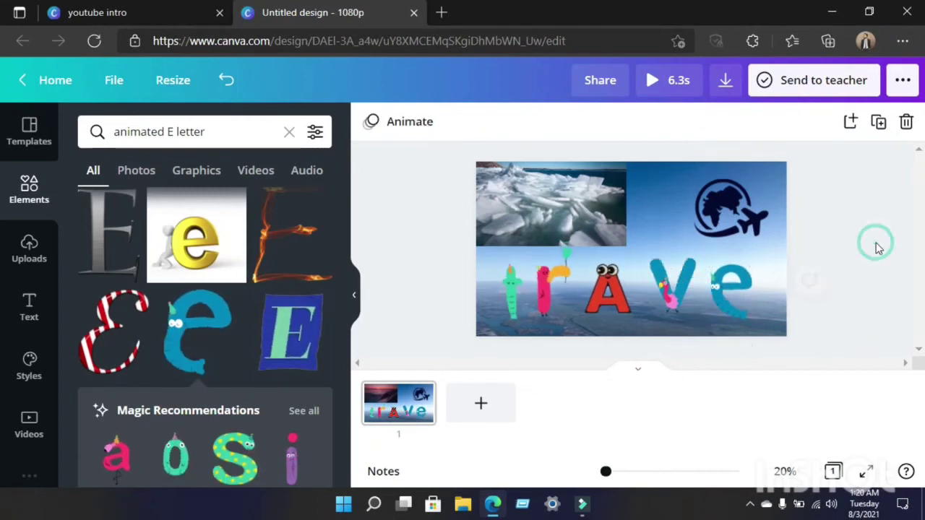
pyautogui.click(735, 289)
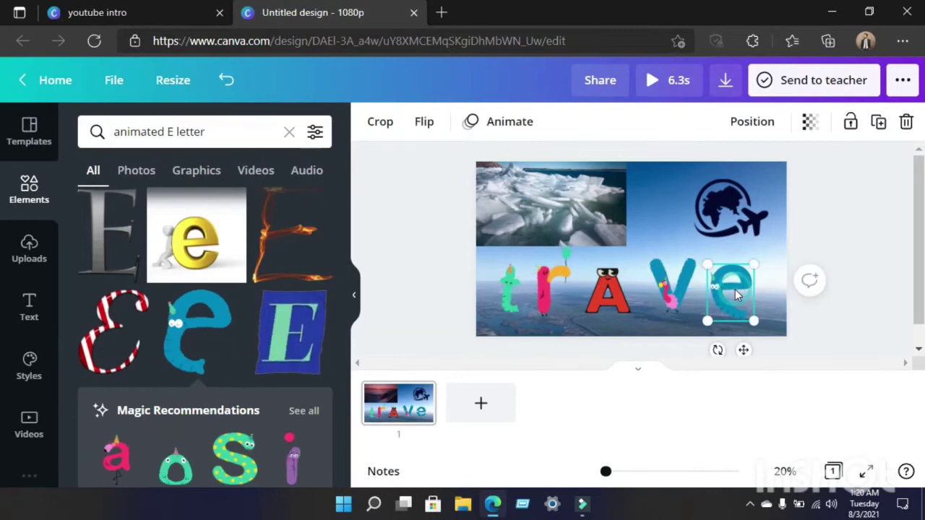
pyautogui.moveTo(752, 320); pyautogui.dragTo(733, 297)
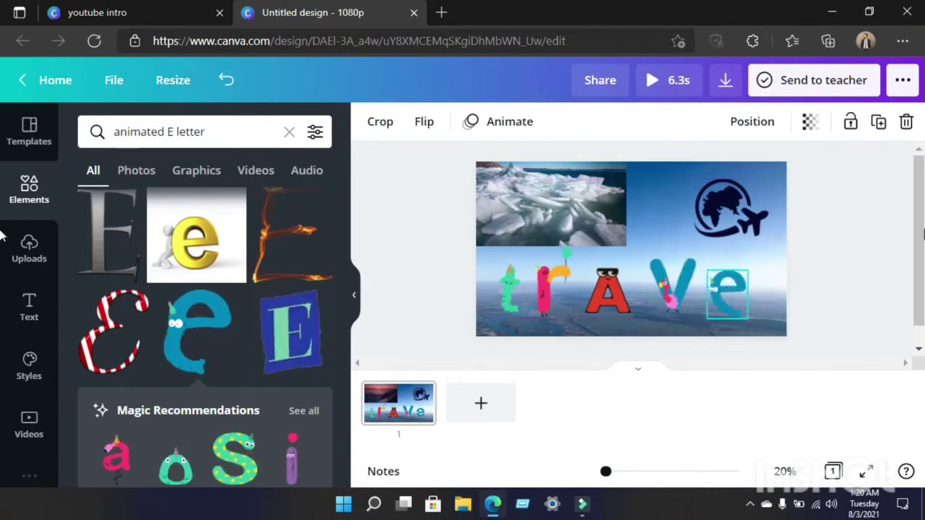
pyautogui.click(923, 230)
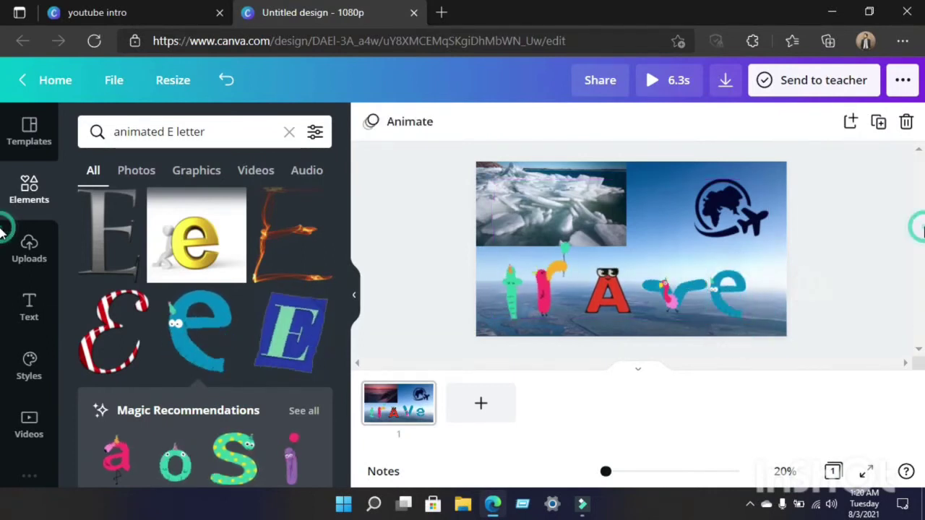
# Search the elements for "animated L letter" and add the teal L with eyes to the page.
pyautogui.click(179, 134)
pyautogui.write('L')
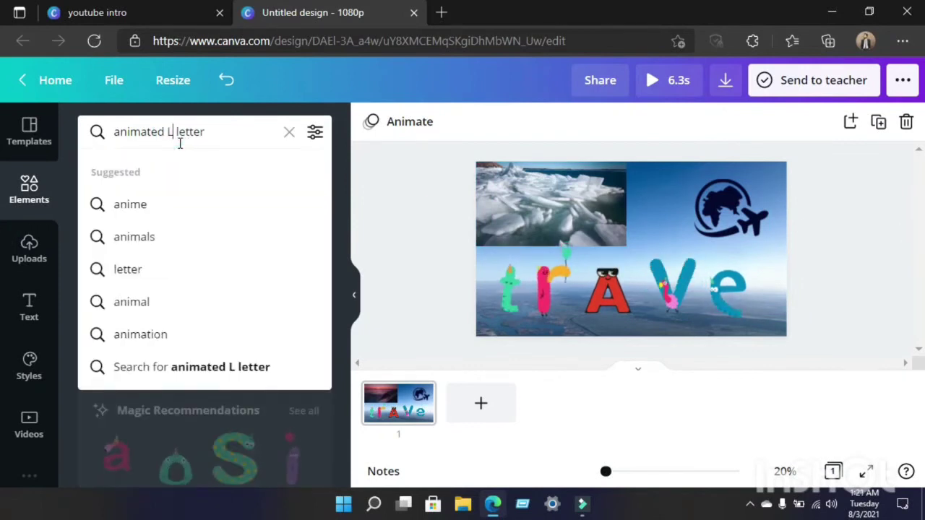
pyautogui.press('Return')
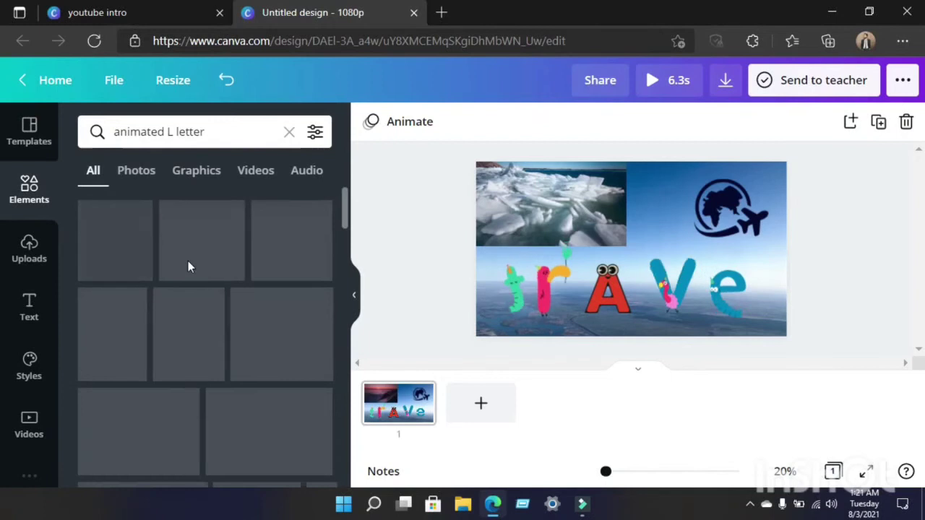
pyautogui.scroll(-2, 287, 344)
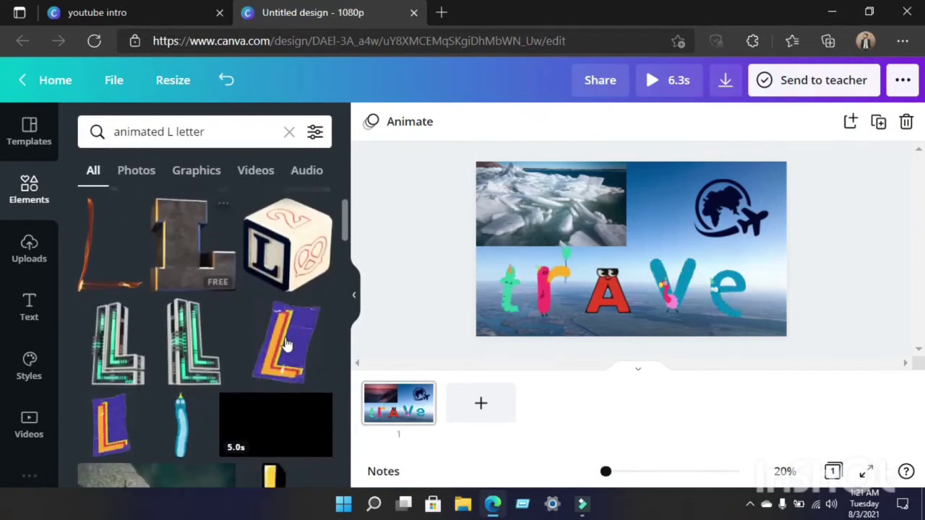
pyautogui.scroll(-10, 287, 344)
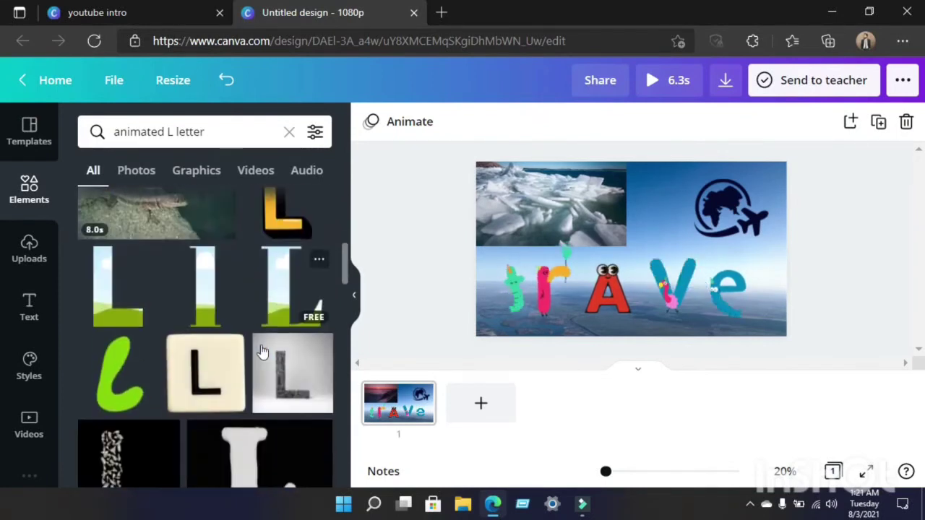
pyautogui.scroll(-7, 262, 352)
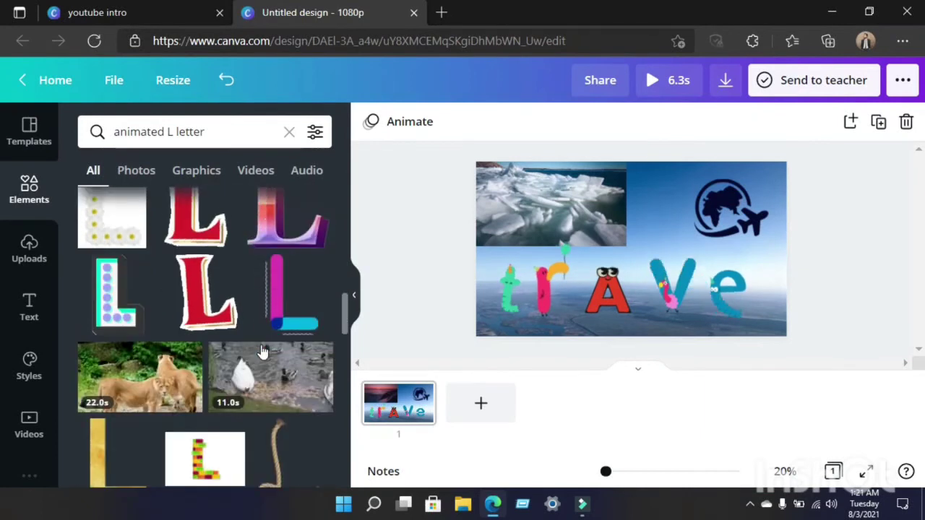
pyautogui.scroll(-8, 262, 352)
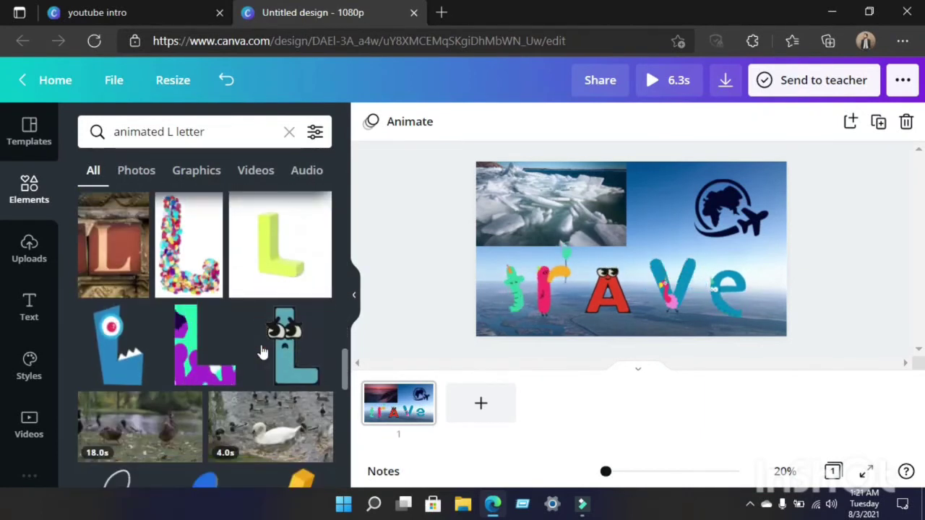
pyautogui.click(280, 354)
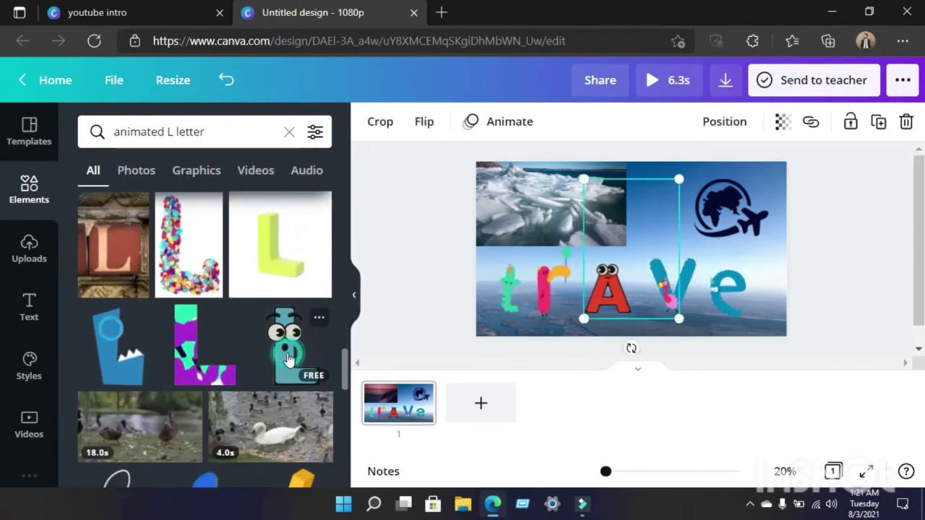
# Shrink the teal L and place it to the right of the blue e, shifting the other letters left to fit the word.
pyautogui.moveTo(584, 179); pyautogui.dragTo(654, 264)
pyautogui.moveTo(673, 349); pyautogui.dragTo(778, 349)
pyautogui.moveTo(507, 292); pyautogui.dragTo(495, 291)
pyautogui.click(552, 286)
pyautogui.moveTo(609, 302); pyautogui.dragTo(603, 302)
pyautogui.click(670, 300)
pyautogui.moveTo(670, 300); pyautogui.dragTo(661, 300)
pyautogui.moveTo(717, 296); pyautogui.dragTo(704, 295)
pyautogui.moveTo(761, 294); pyautogui.dragTo(743, 272)
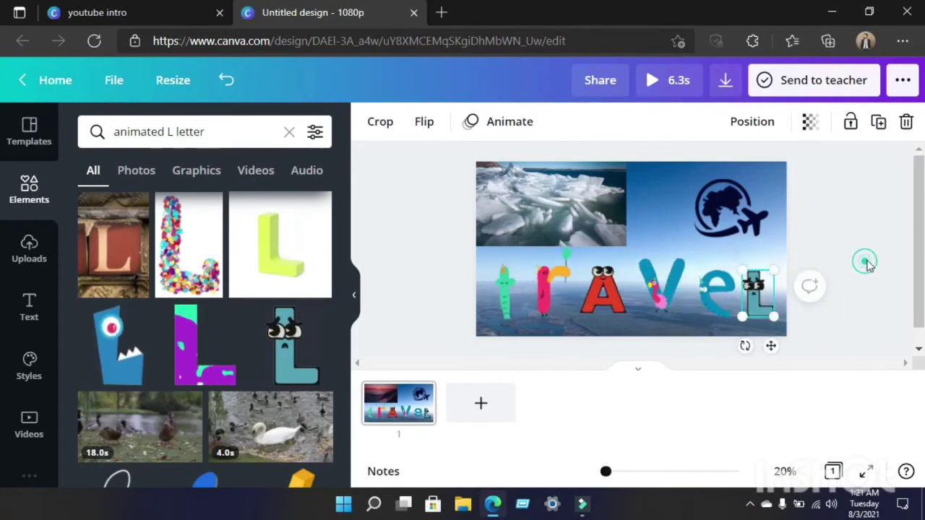
pyautogui.click(867, 263)
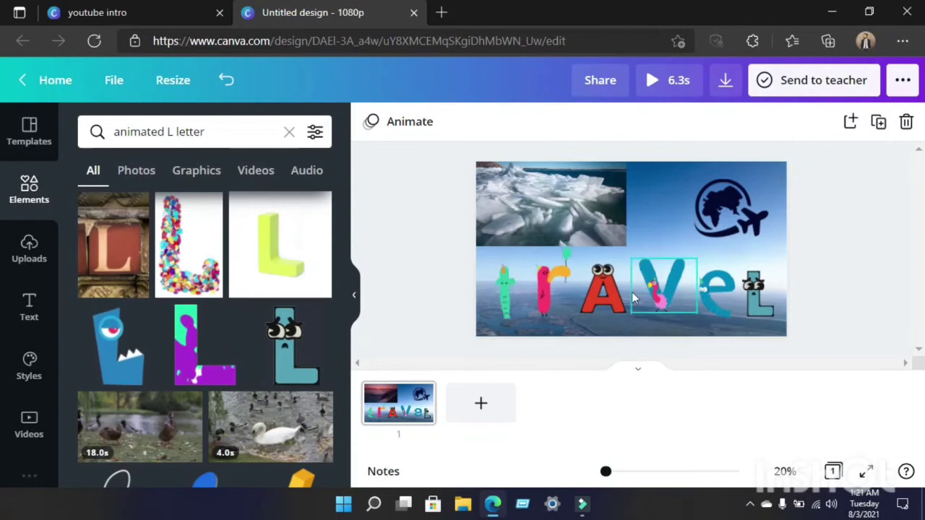
# Shrink the pink r, blue V and red A slightly so that the letters of the word match in height and spacing.
pyautogui.click(550, 284)
pyautogui.moveTo(570, 243); pyautogui.dragTo(566, 250)
pyautogui.click(923, 243)
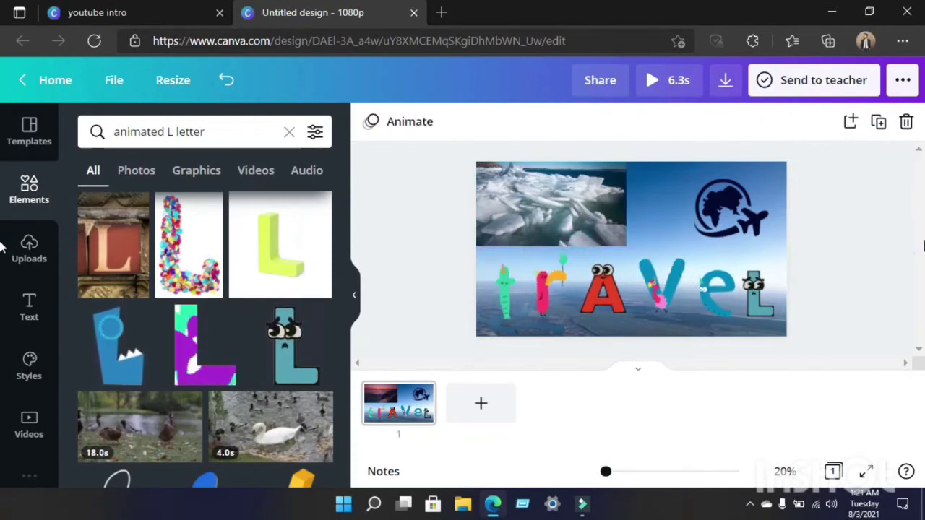
pyautogui.click(654, 288)
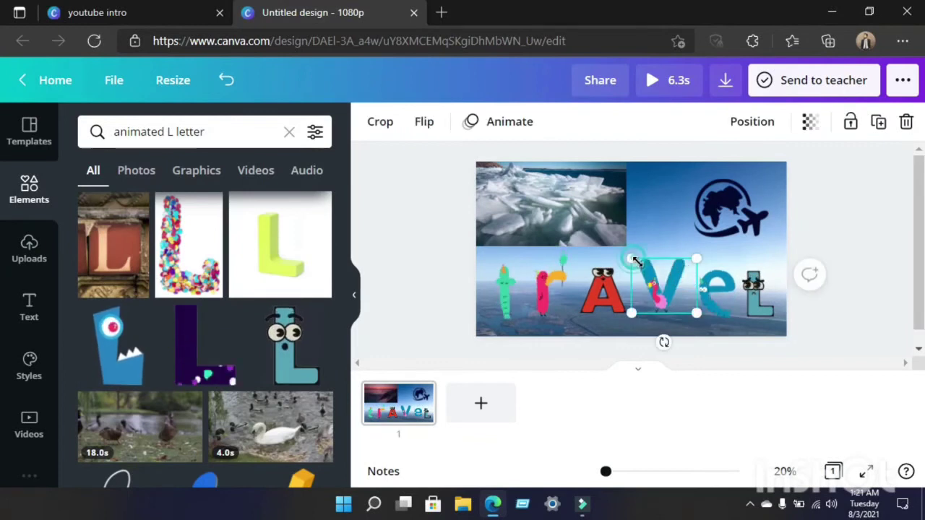
pyautogui.click(920, 244)
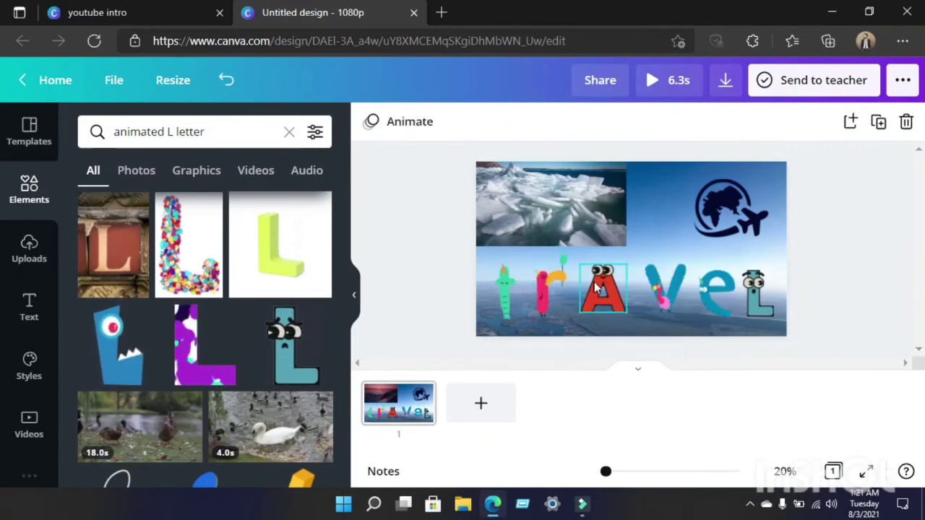
pyautogui.click(597, 287)
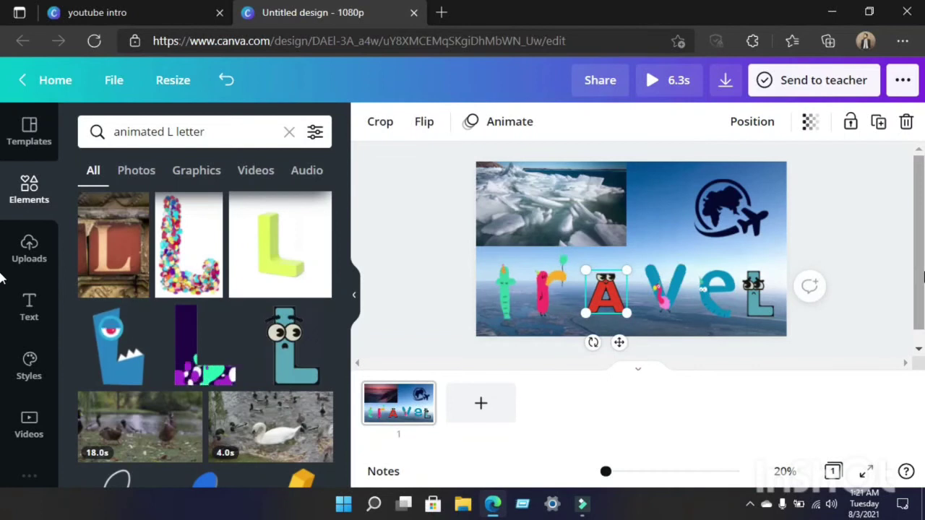
pyautogui.click(795, 299)
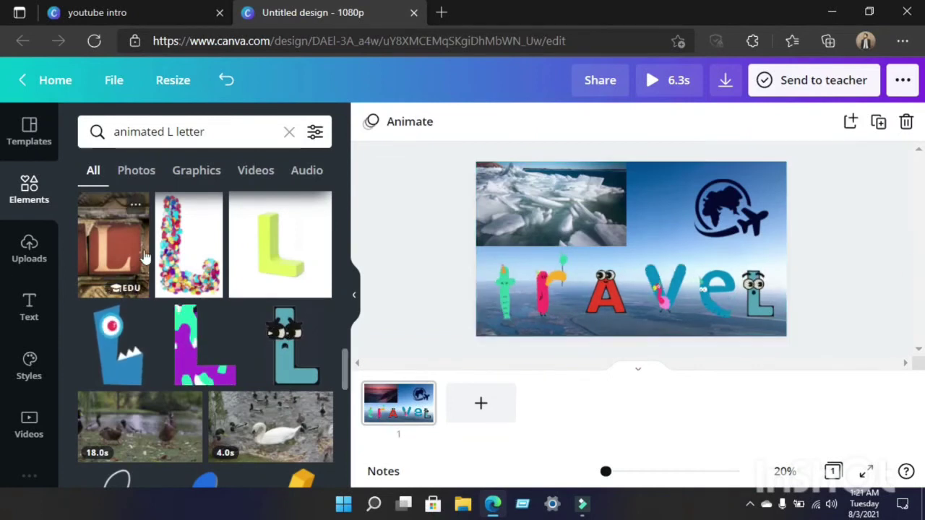
# Add a subheading text box to the page and replace its placeholder text with 360.
pyautogui.click(28, 305)
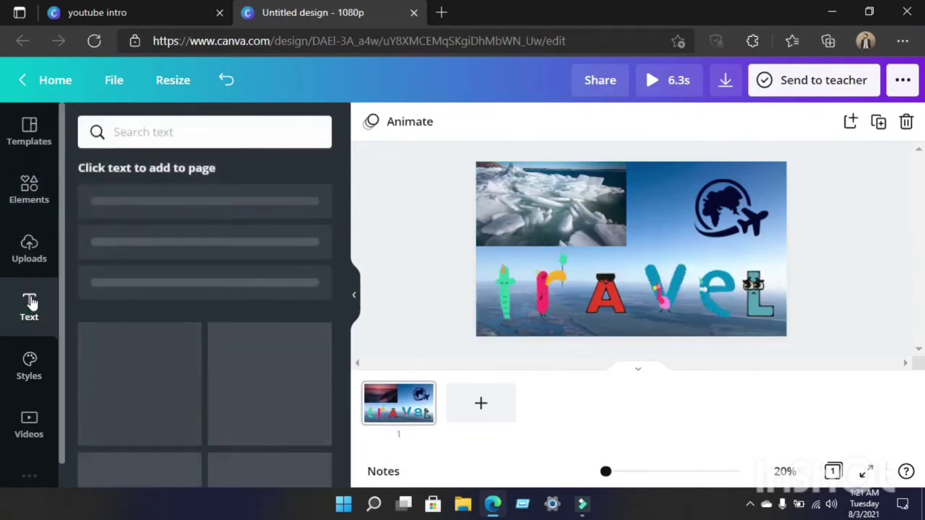
pyautogui.click(155, 269)
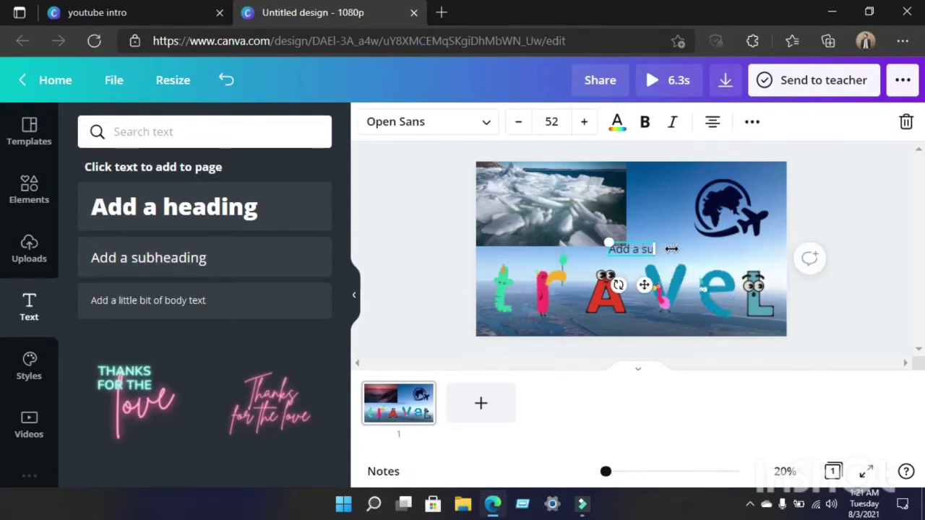
pyautogui.press('BackSpace')
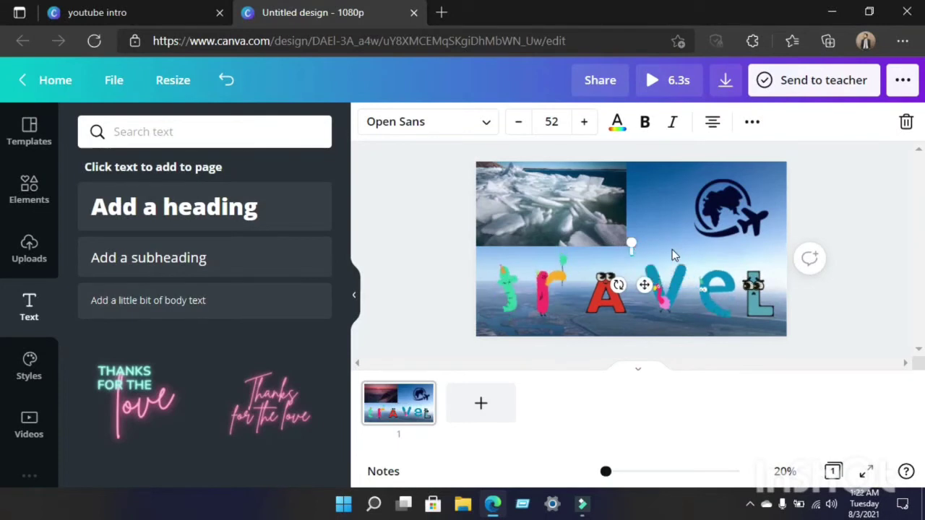
pyautogui.write('360')
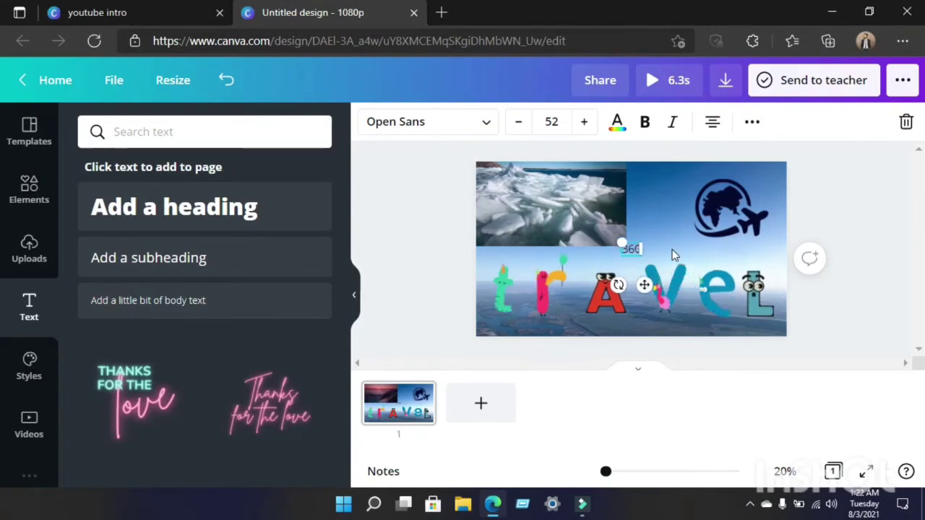
# Enlarge the 360 text to size 84.9 and place it below the travel letters, between the A and V.
pyautogui.moveTo(638, 267)
pyautogui.mouseDown()
pyautogui.moveTo(668, 276)
pyautogui.moveTo(653, 264)
pyautogui.mouseUp()
pyautogui.moveTo(651, 318); pyautogui.dragTo(653, 371)
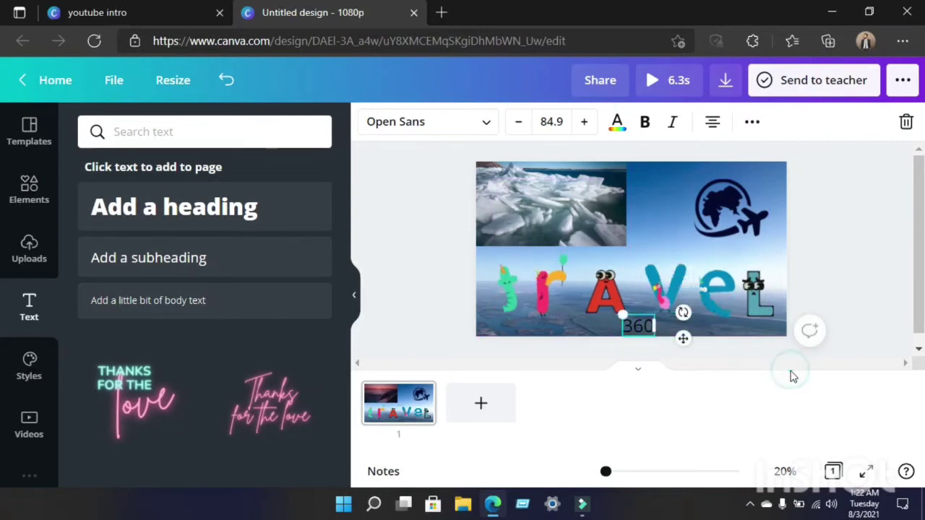
pyautogui.click(642, 363)
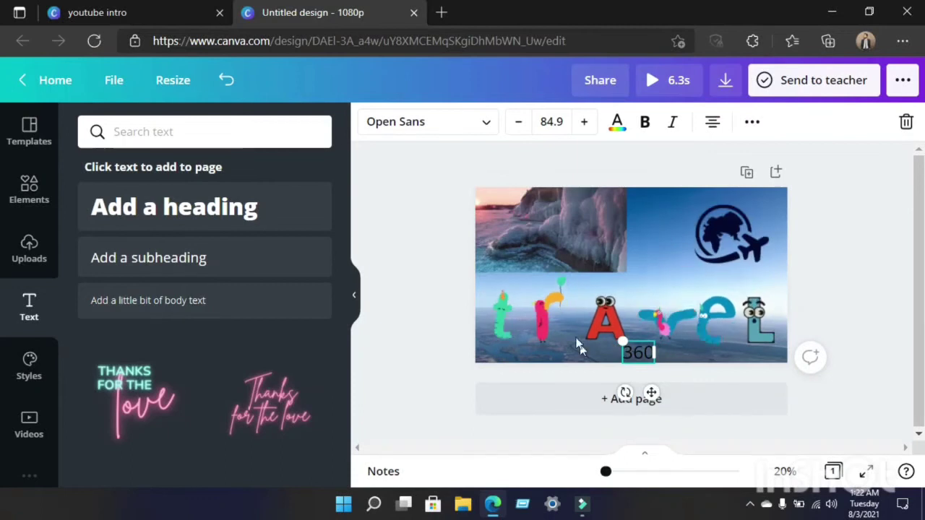
pyautogui.click(686, 352)
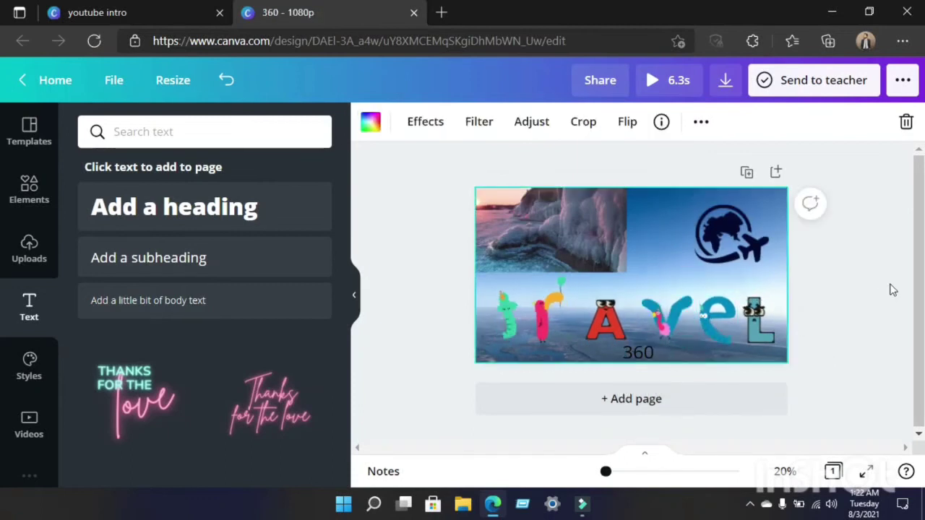
# Justify the 360 text and set its line spacing to 1.3 and its letter spacing to 800.
pyautogui.click(643, 352)
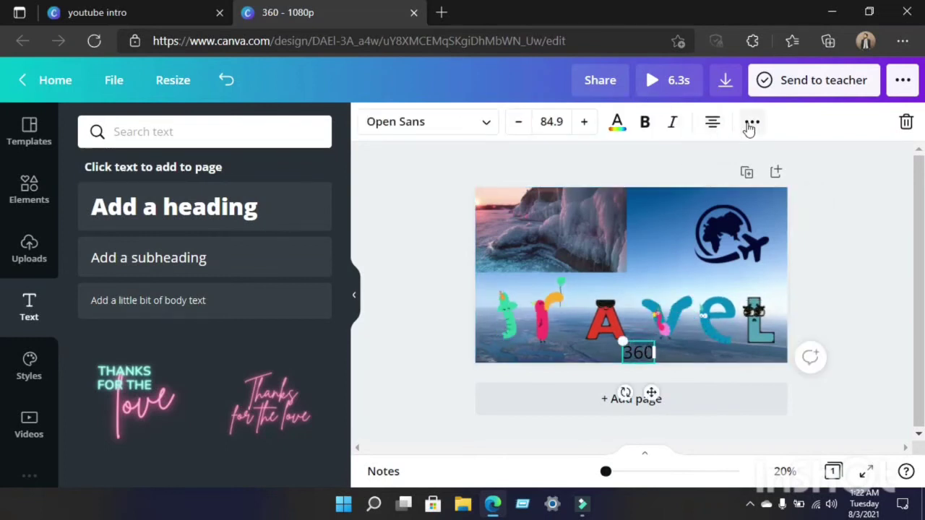
pyautogui.click(708, 125)
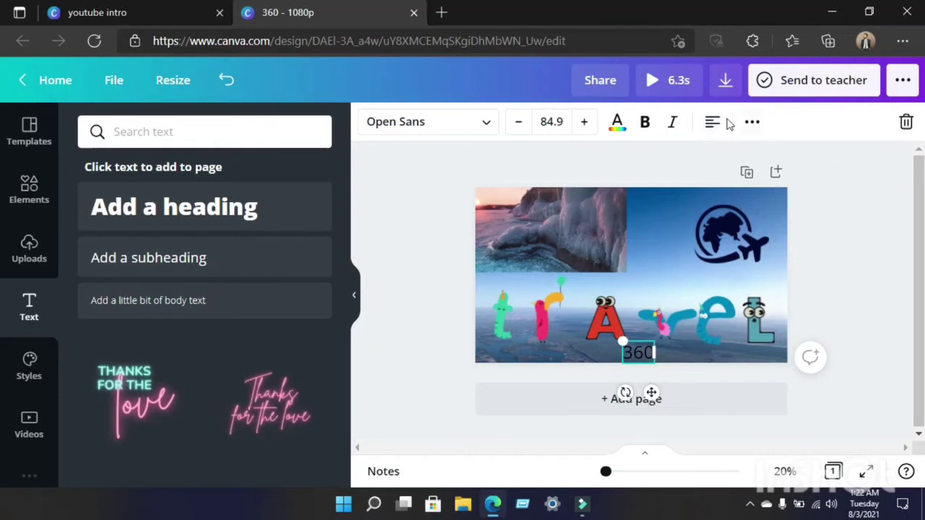
pyautogui.click(753, 124)
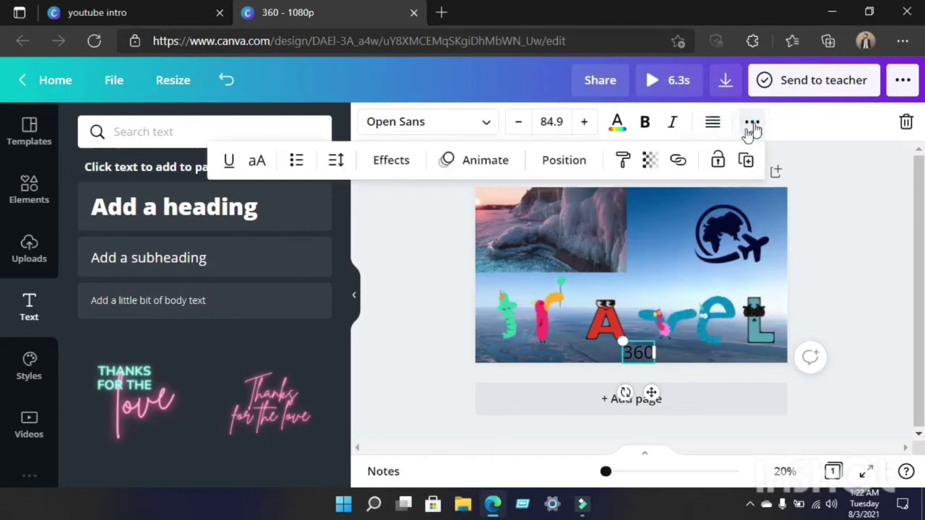
pyautogui.click(336, 161)
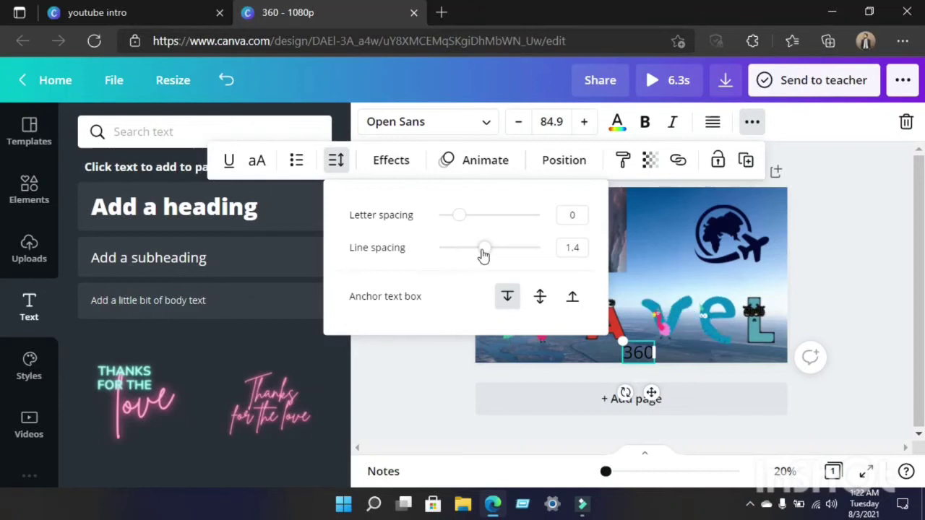
pyautogui.moveTo(484, 255)
pyautogui.mouseDown()
pyautogui.moveTo(515, 250)
pyautogui.moveTo(475, 262)
pyautogui.moveTo(469, 249)
pyautogui.moveTo(479, 252)
pyautogui.mouseUp()
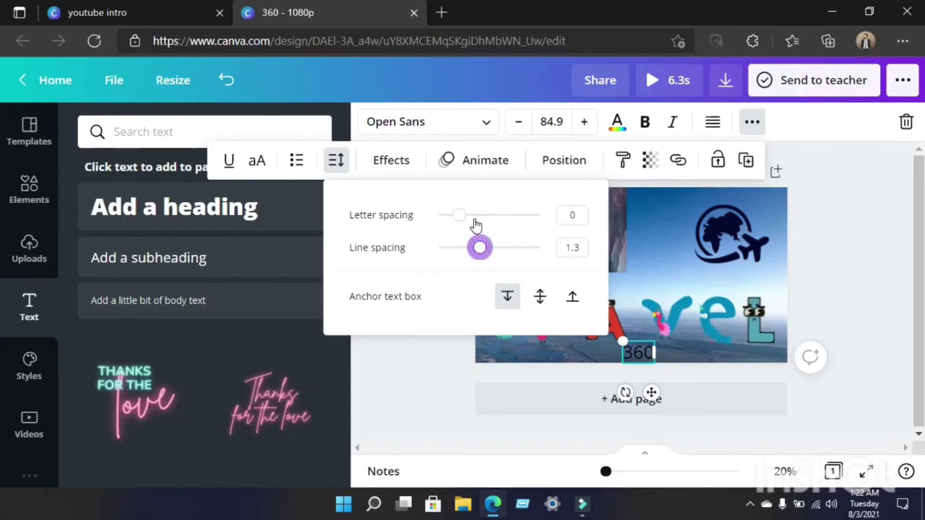
pyautogui.moveTo(461, 223); pyautogui.dragTo(542, 228)
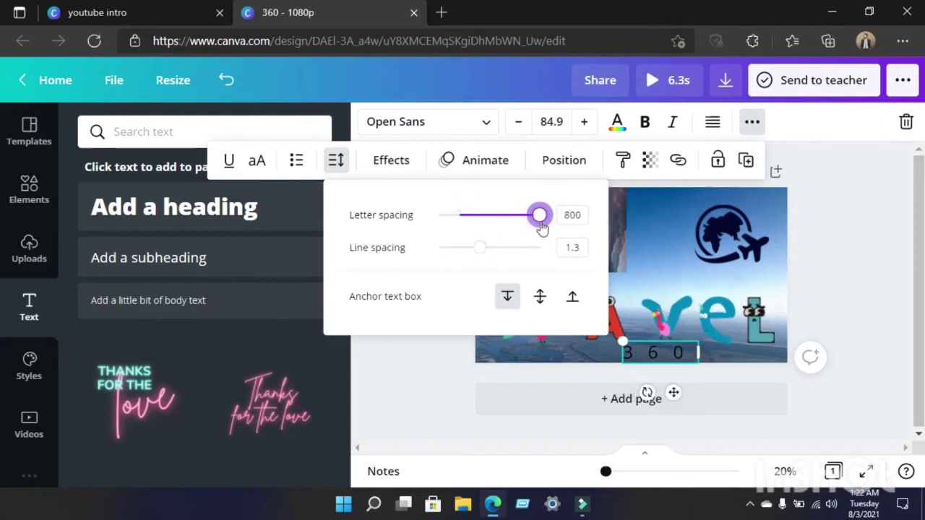
pyautogui.click(843, 235)
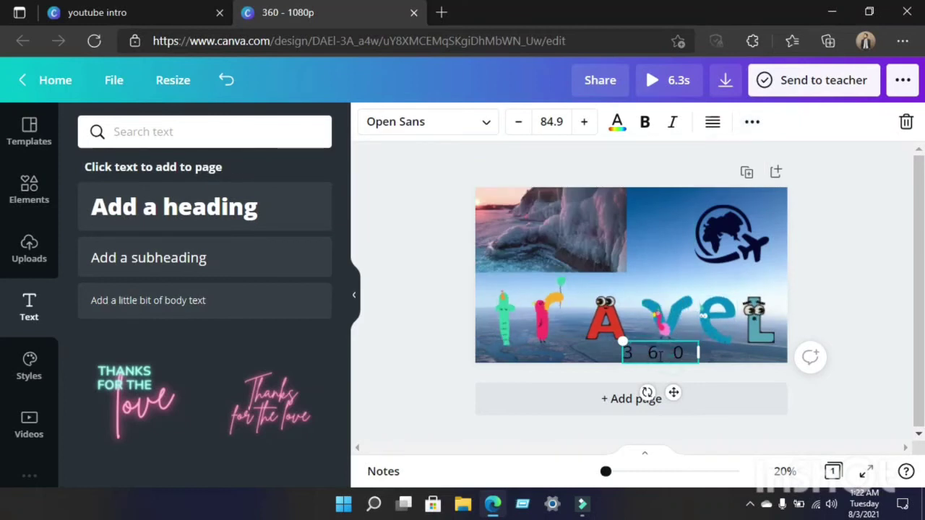
# Move the 360 text slightly left so that it is centered horizontally beneath the word.
pyautogui.click(857, 306)
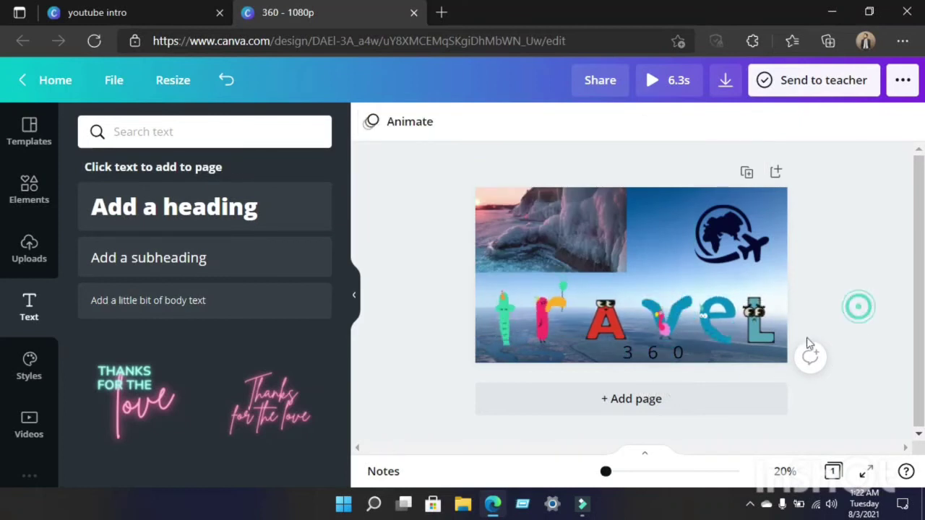
pyautogui.click(647, 354)
pyautogui.moveTo(674, 394); pyautogui.dragTo(664, 400)
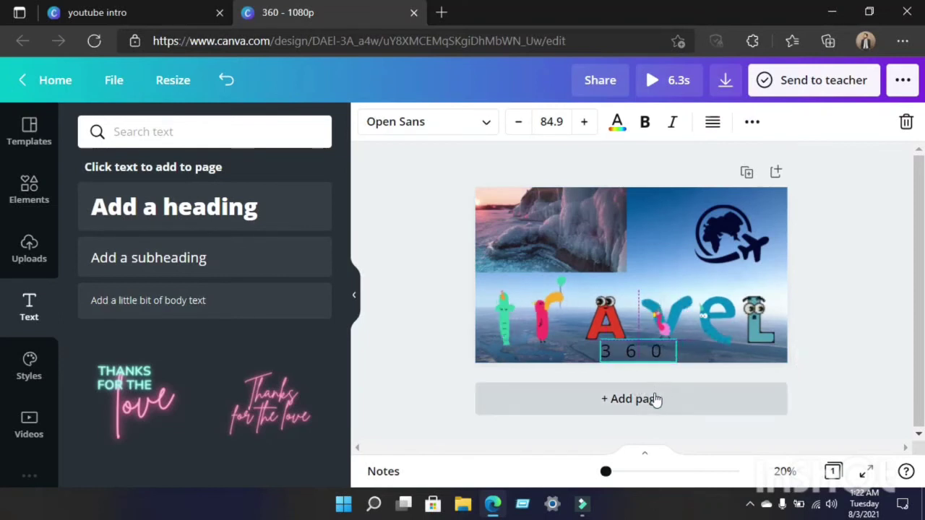
# Raise the red A, blue V, pink r and green t slightly to leave room above the 360 text.
pyautogui.click(611, 321)
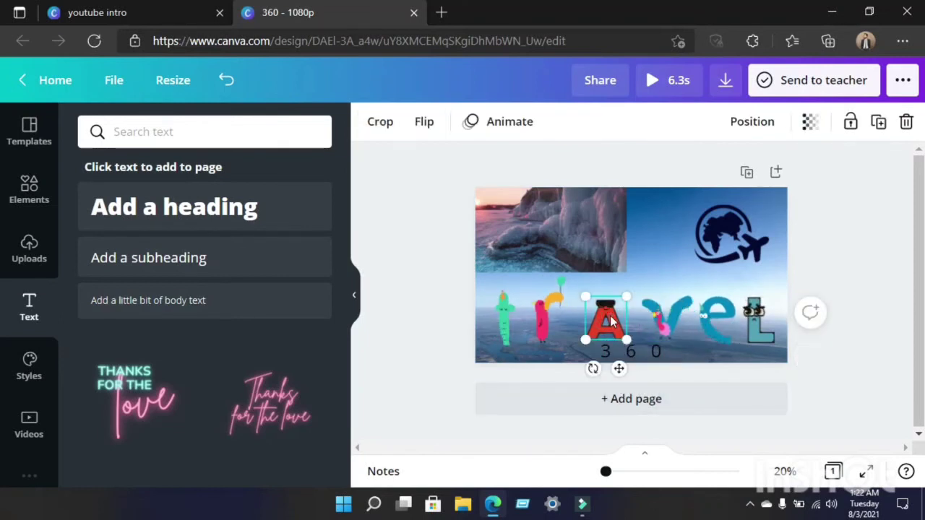
pyautogui.moveTo(611, 321); pyautogui.dragTo(609, 309)
pyautogui.click(667, 323)
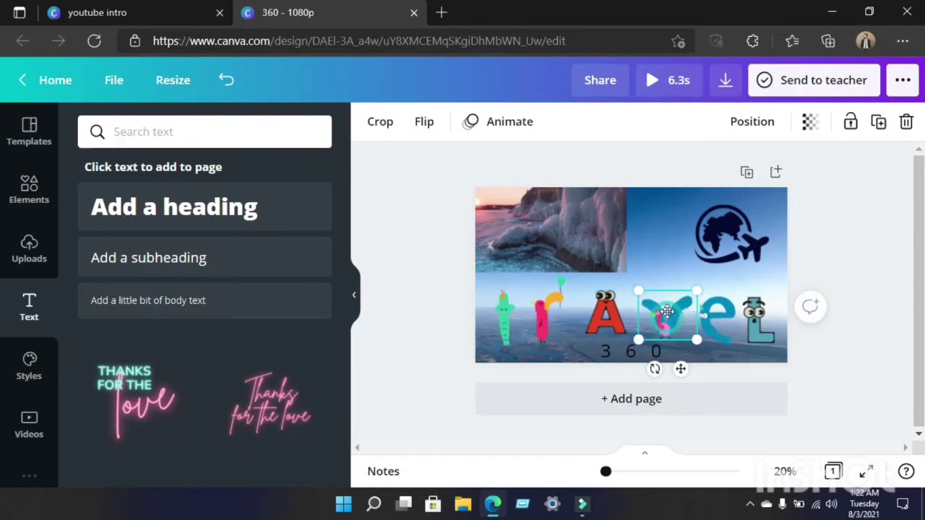
pyautogui.moveTo(699, 333); pyautogui.dragTo(699, 334)
pyautogui.click(838, 329)
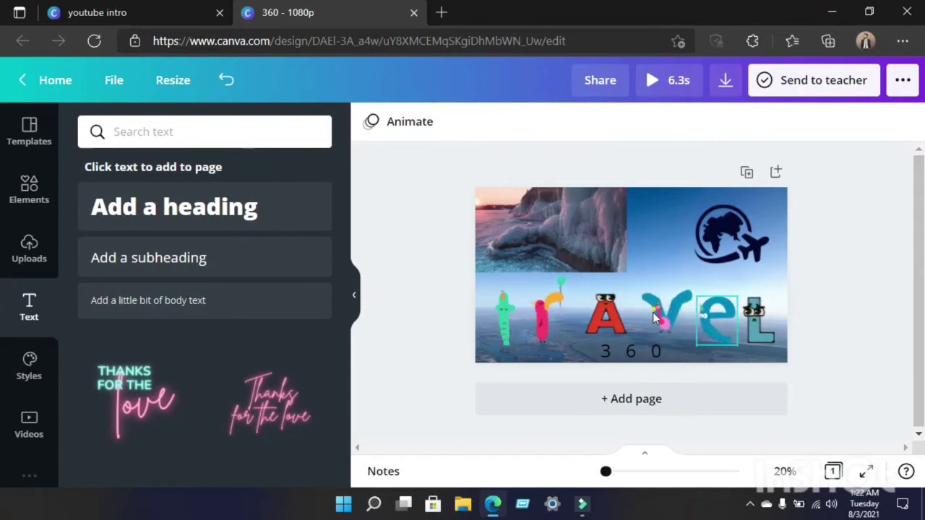
pyautogui.click(541, 309)
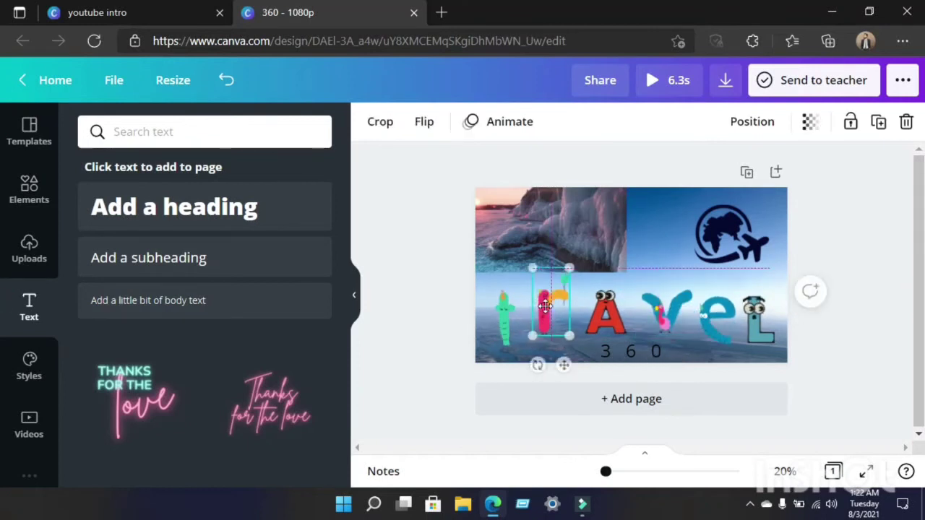
pyautogui.click(505, 323)
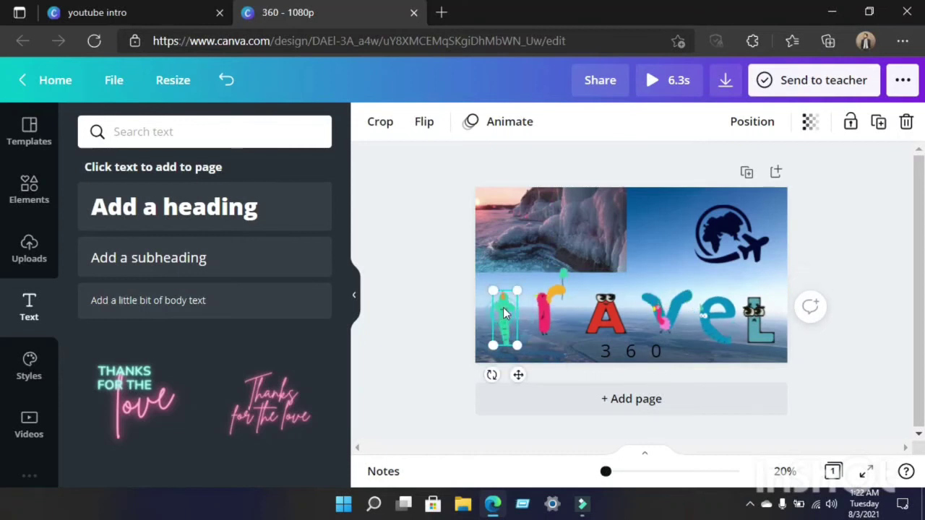
pyautogui.moveTo(504, 312); pyautogui.dragTo(526, 309)
# Raise the blue e and shrink it slightly, and move the teal L up and closer beside it.
pyautogui.click(700, 323)
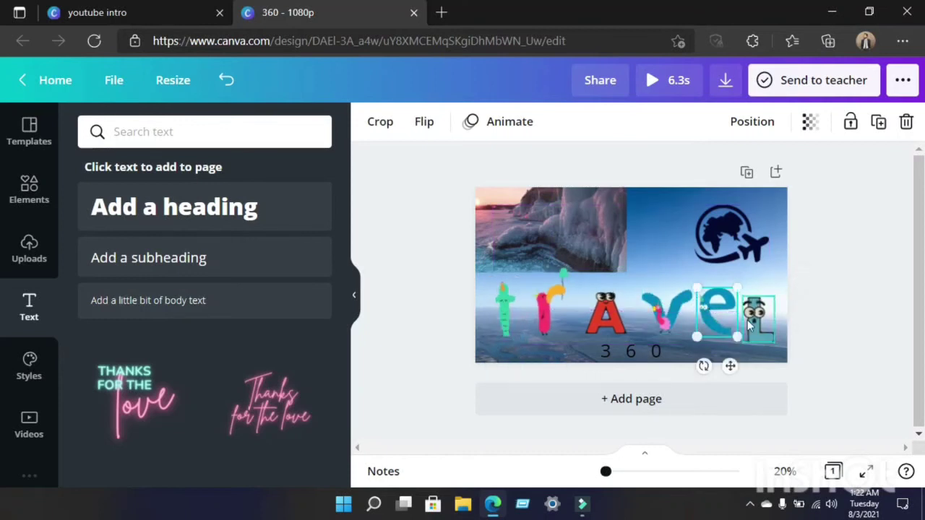
pyautogui.click(757, 323)
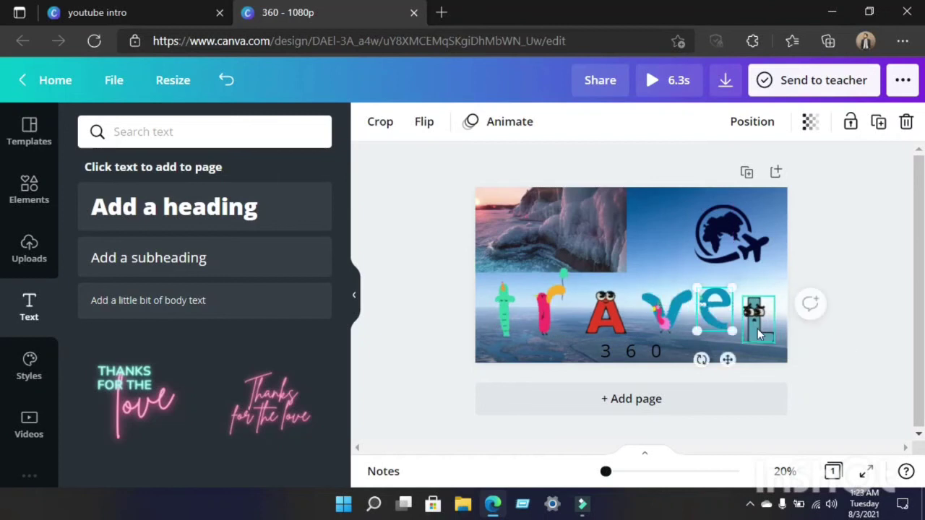
pyautogui.moveTo(758, 329); pyautogui.dragTo(756, 316)
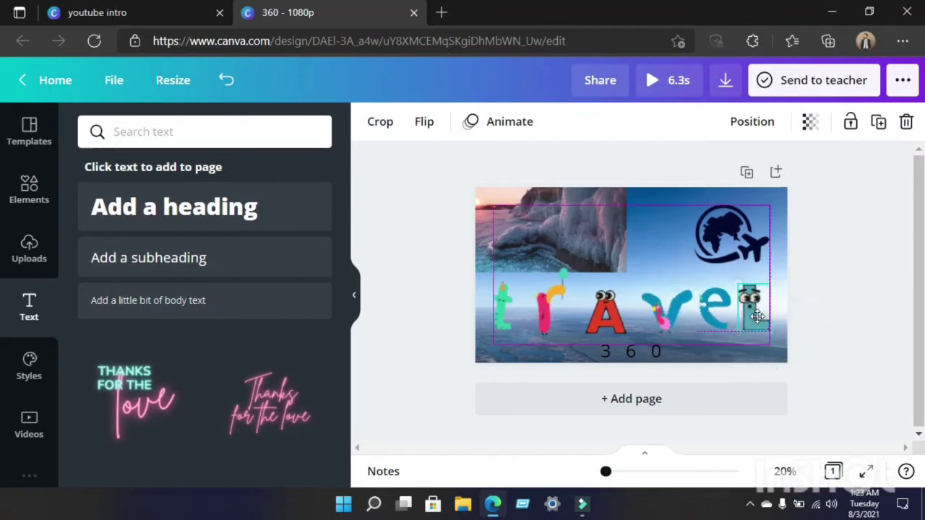
pyautogui.click(837, 320)
# Increase the font size of the 360 text to 91.9.
pyautogui.click(630, 352)
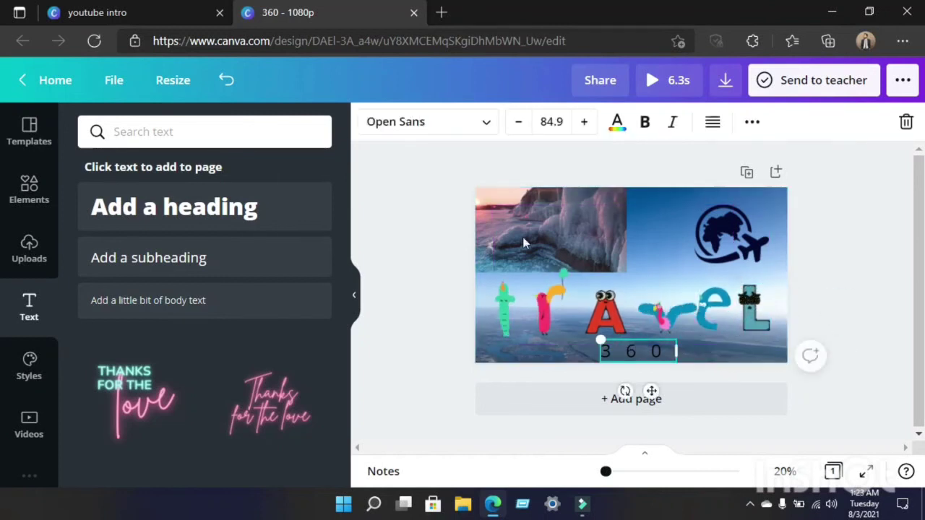
pyautogui.click(580, 125)
pyautogui.click(580, 125)
pyautogui.click(581, 124)
pyautogui.click(580, 124)
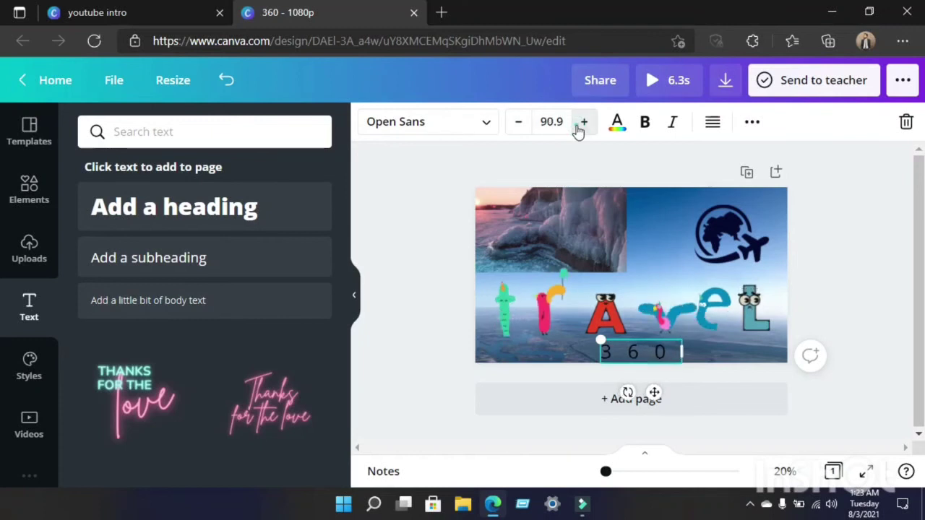
pyautogui.click(580, 124)
pyautogui.click(901, 293)
# Make the 360 text bold and color it with the bright turquoise of the Up Shore palette.
pyautogui.click(648, 359)
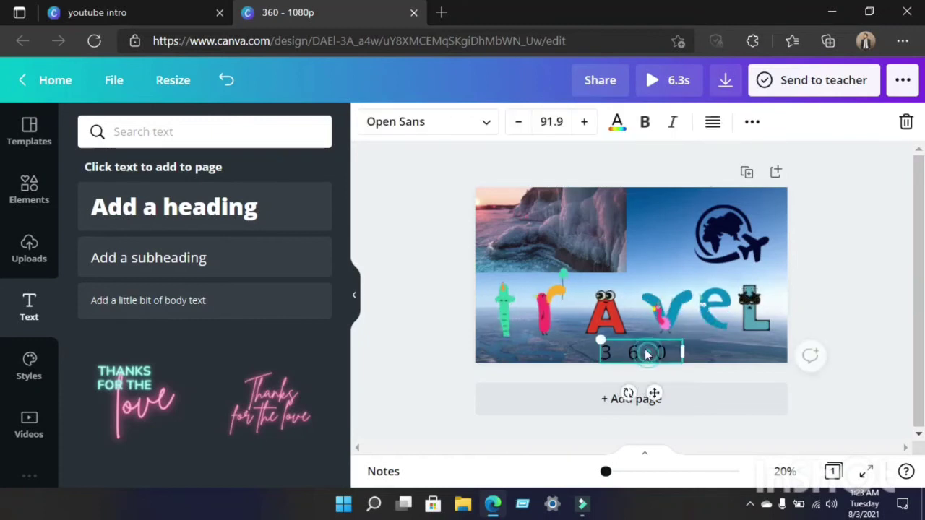
pyautogui.click(618, 122)
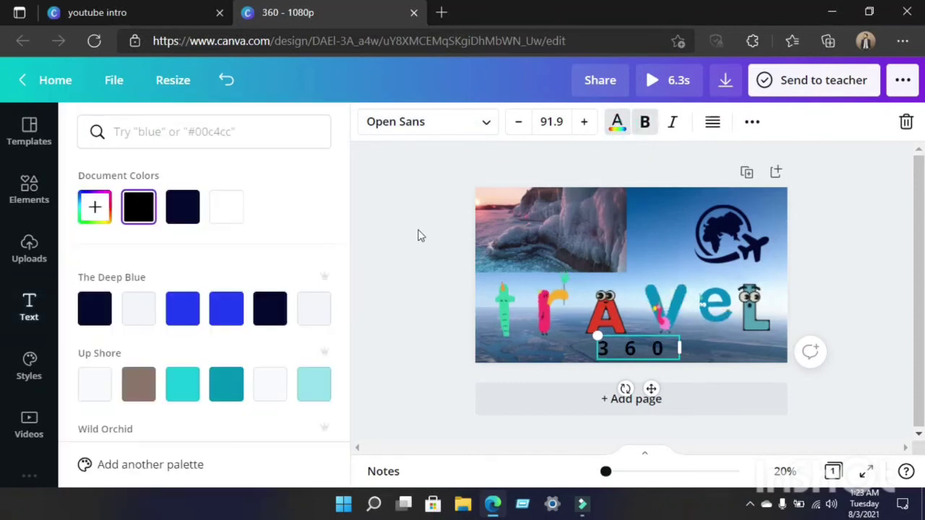
pyautogui.click(227, 308)
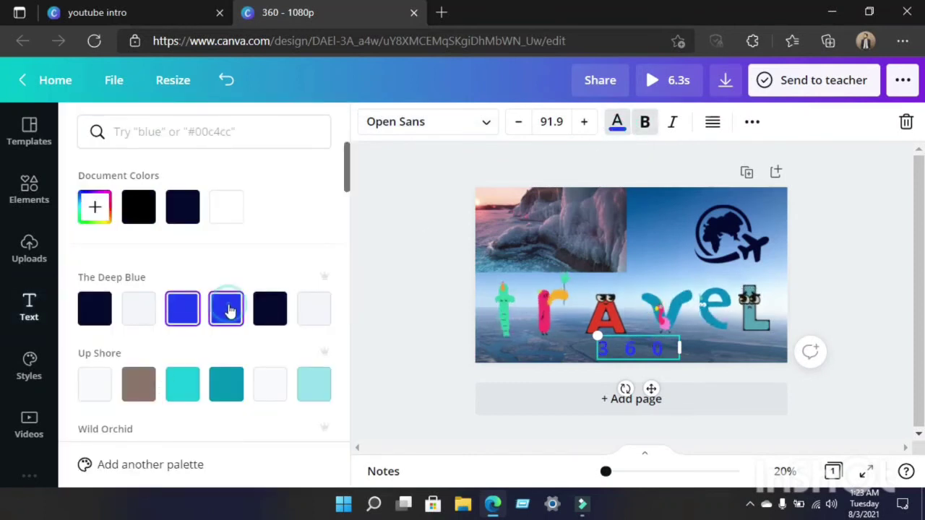
pyautogui.click(183, 385)
pyautogui.scroll(-2, 182, 384)
pyautogui.click(892, 244)
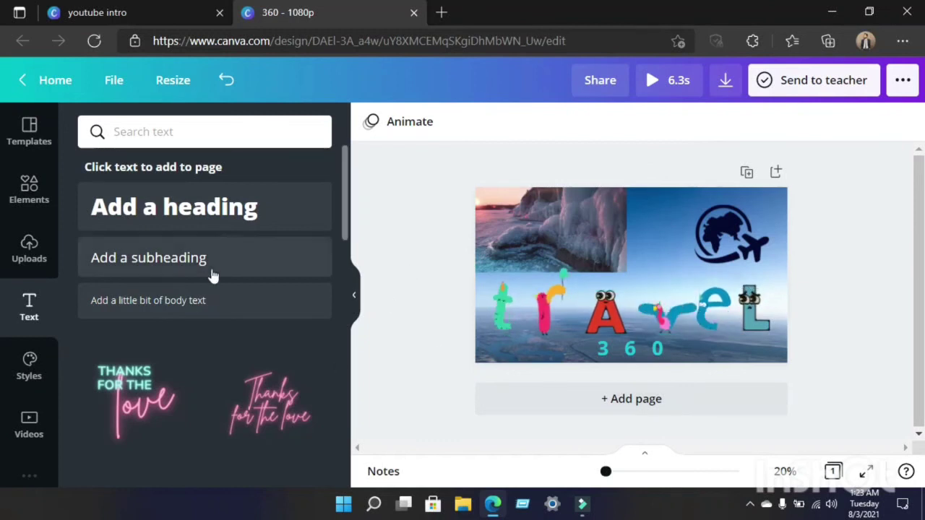
# Play a preview of the finished 6.3-second intro and return to the editor.
pyautogui.click(655, 81)
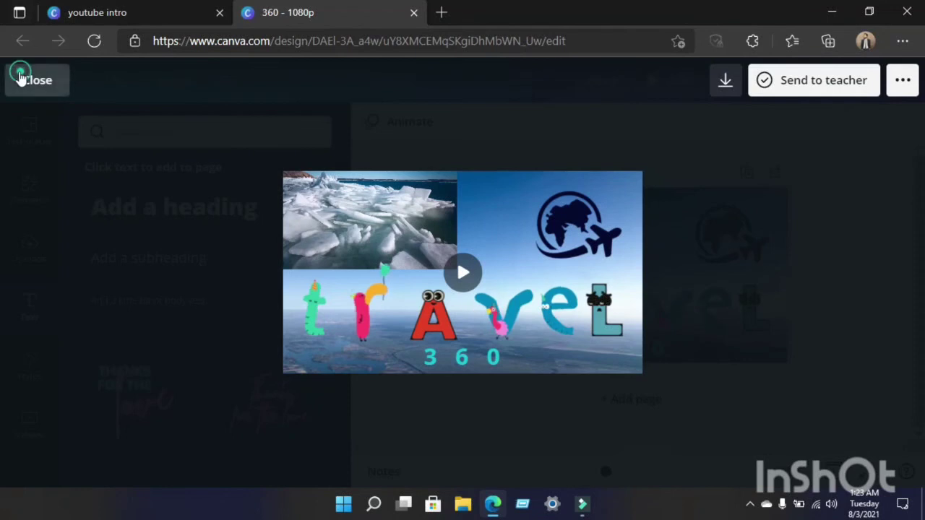
pyautogui.click(22, 79)
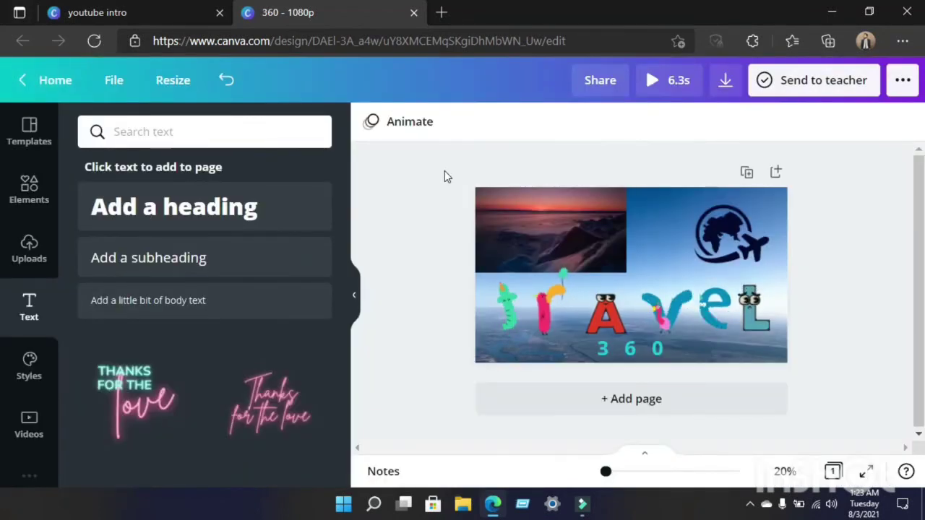
# Download the intro as an MP4 video and open the downloaded file 360.mp4.
pyautogui.click(725, 82)
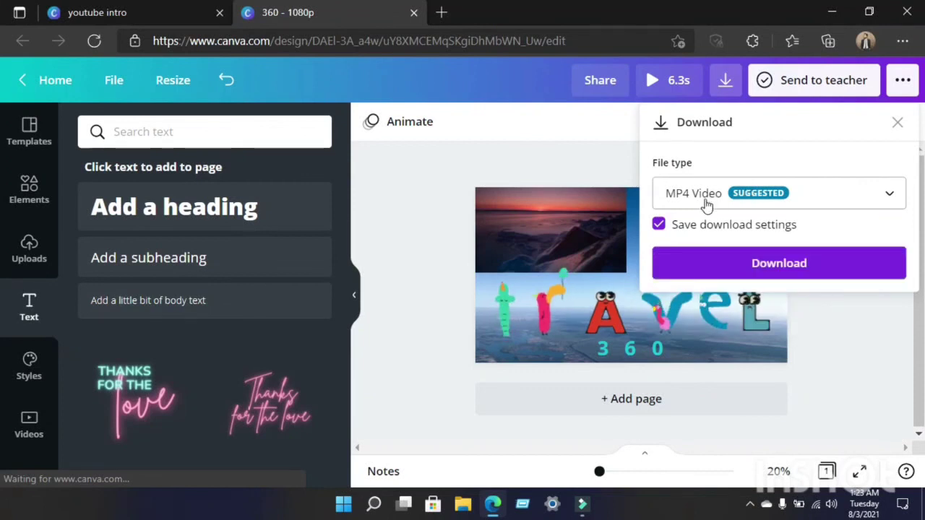
pyautogui.click(769, 260)
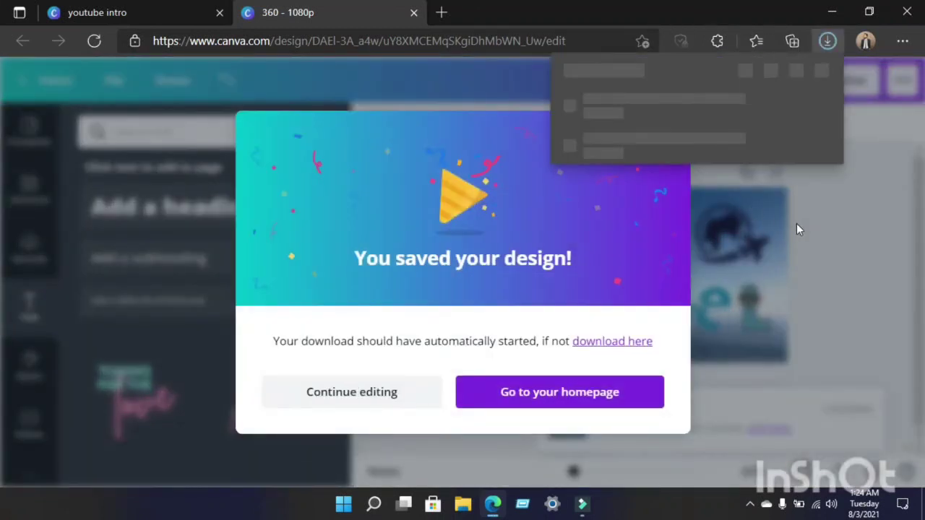
pyautogui.click(596, 117)
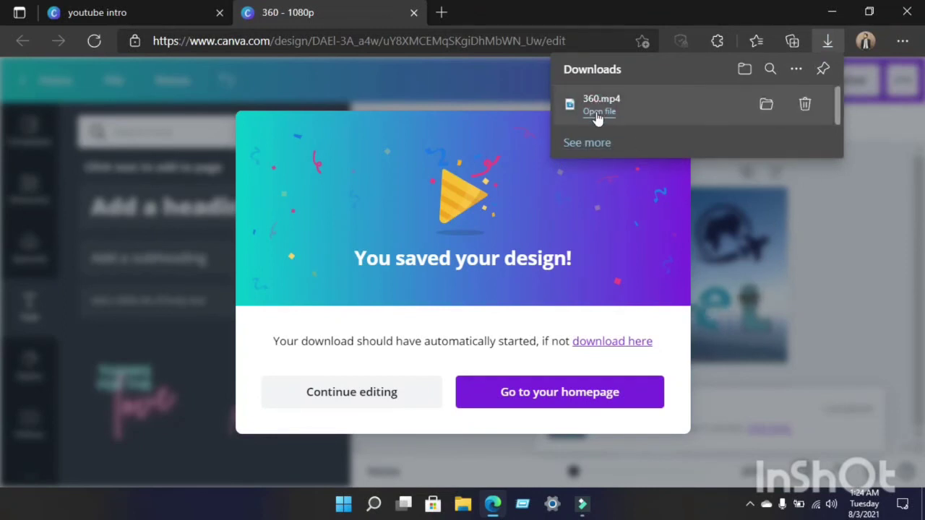
pyautogui.click(597, 116)
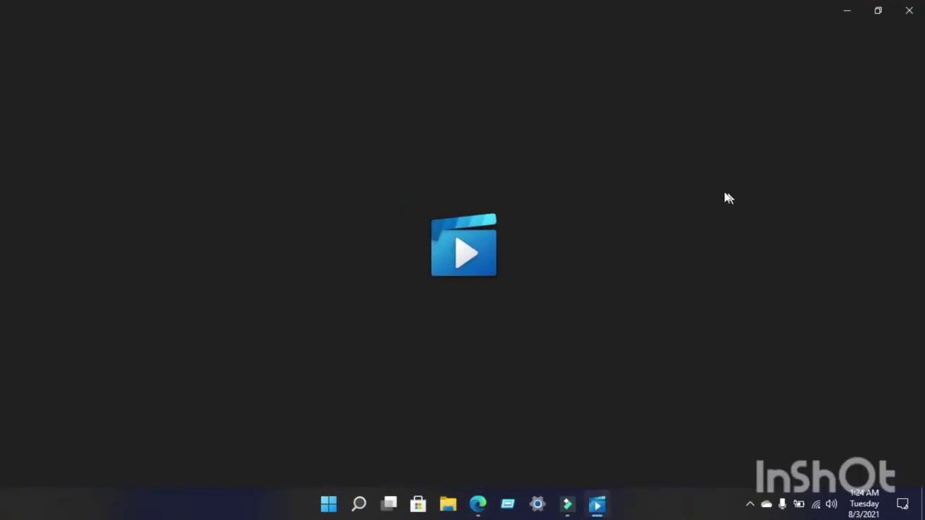